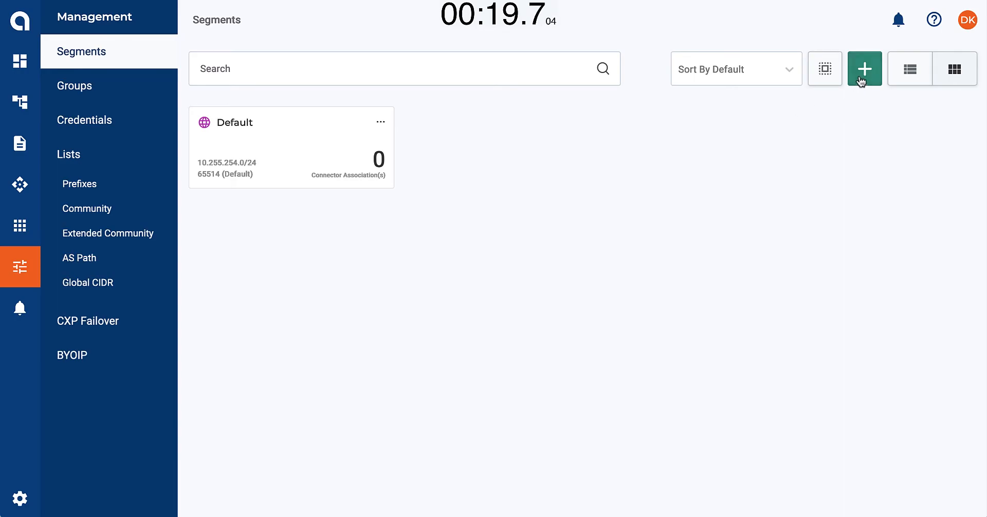
# Create a segment named Operations with the IP address block 10.255.254.0/24 and save it
pyautogui.click(833, 86)
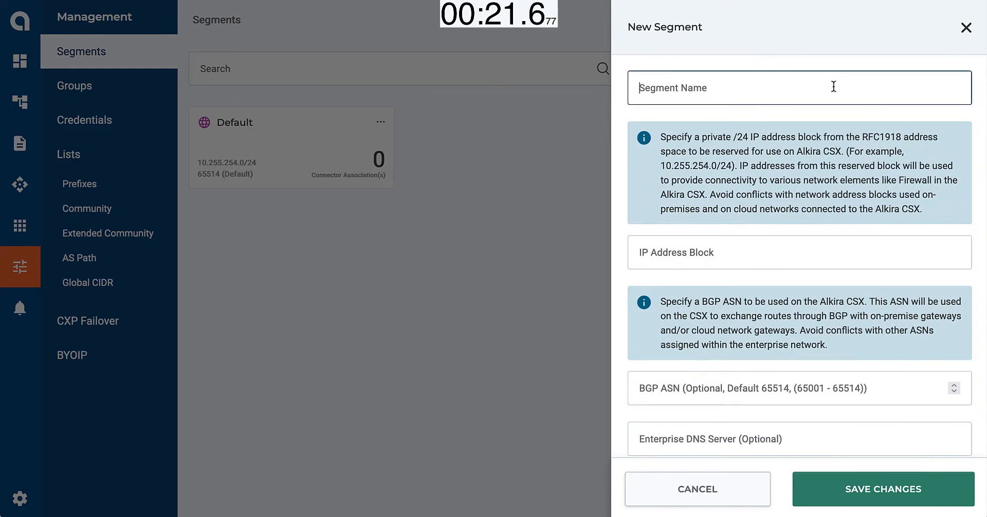
pyautogui.write('Operations')
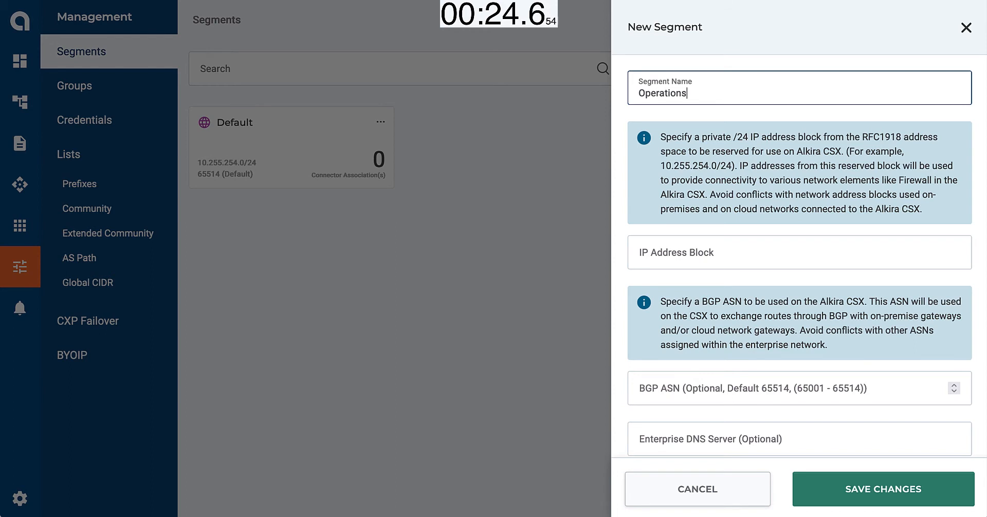
pyautogui.press('Tab')
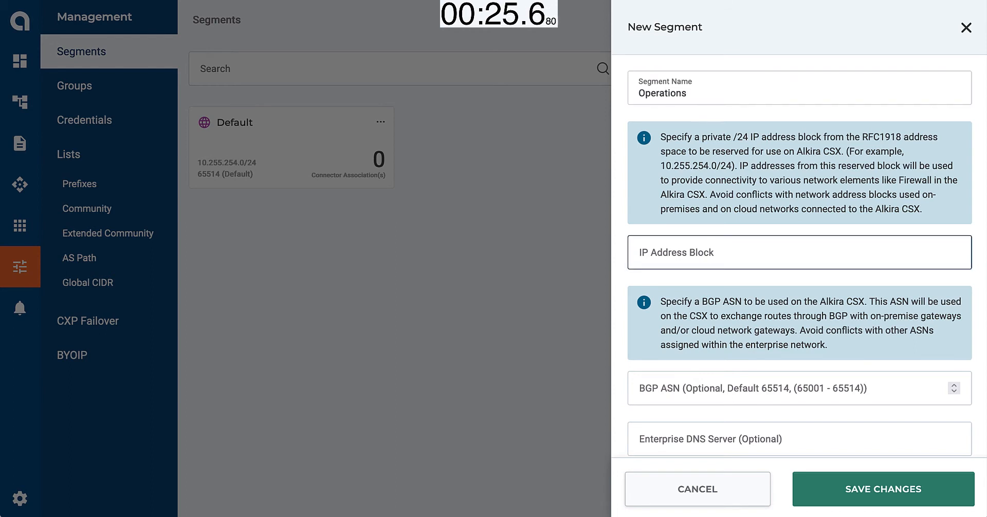
pyautogui.write('10.255.254.0/24')
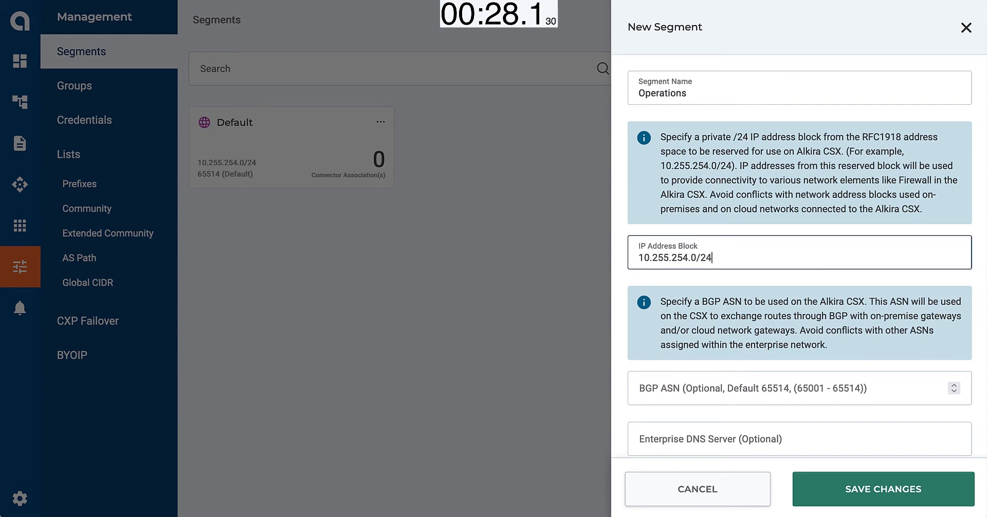
pyautogui.click(892, 492)
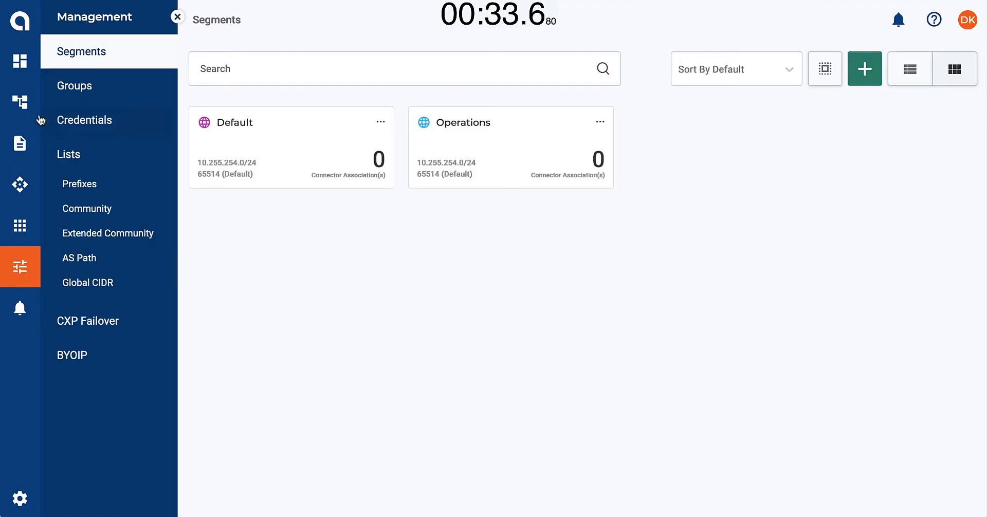
# Start a GCP VPC cloud connector for US-WEST-1 in the network topology and fetch the VPCs using the GCP-Account1 credential
pyautogui.click(21, 103)
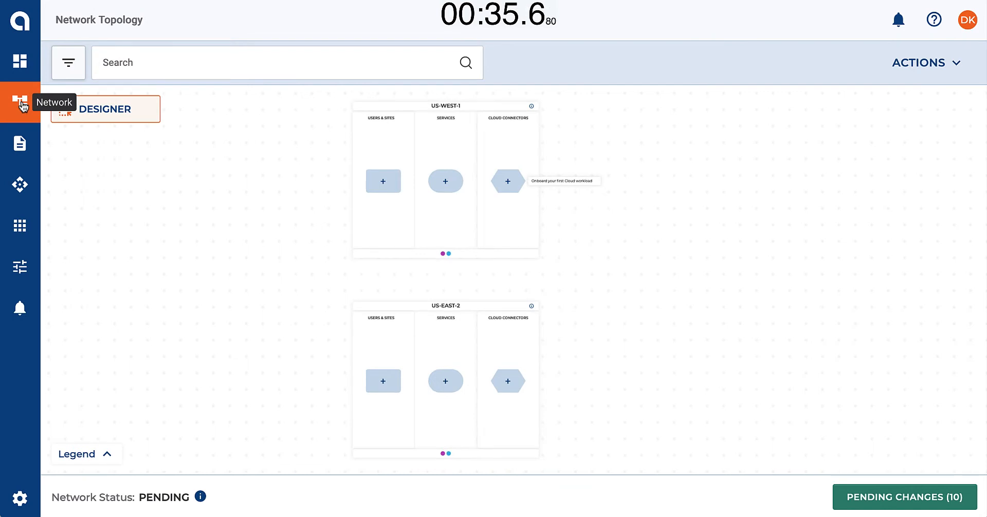
pyautogui.moveTo(448, 253)
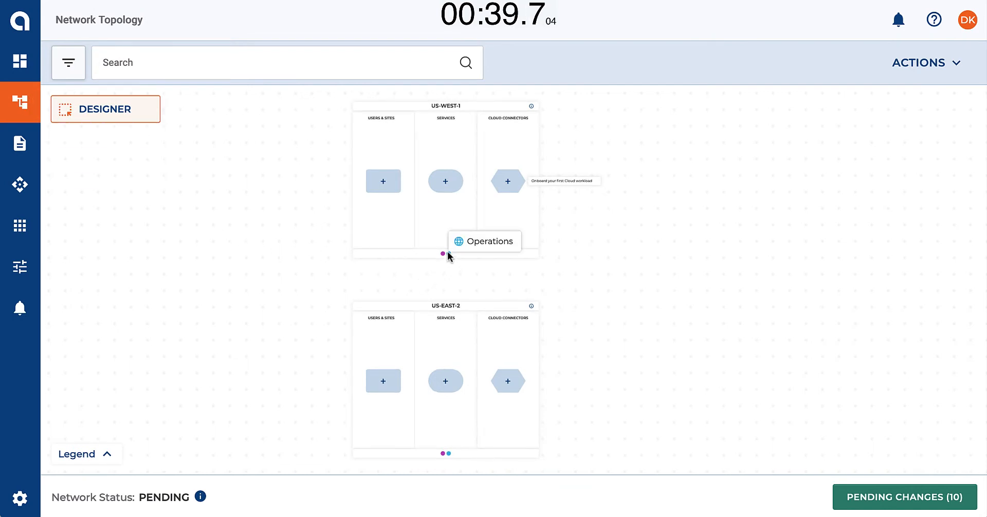
pyautogui.click(508, 184)
pyautogui.scroll(3, 509, 186)
pyautogui.click(508, 248)
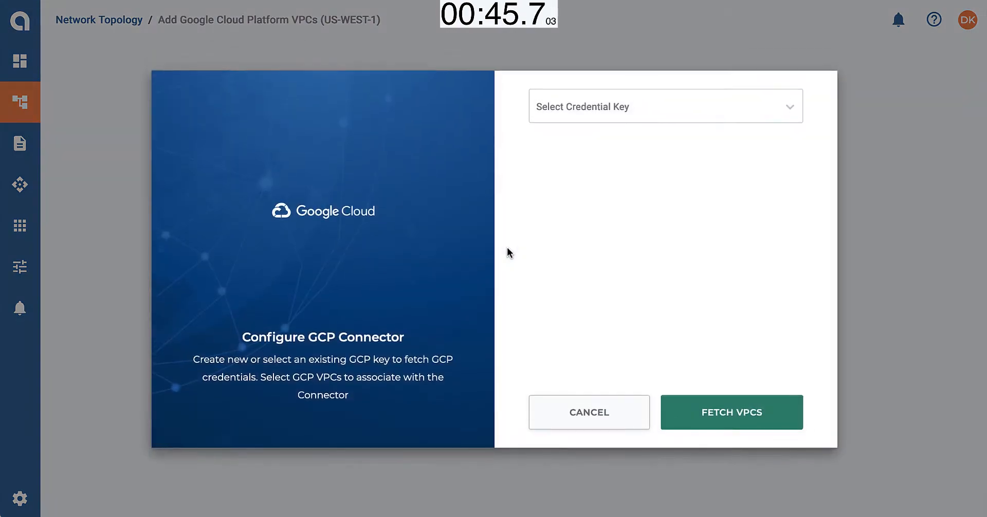
pyautogui.click(613, 110)
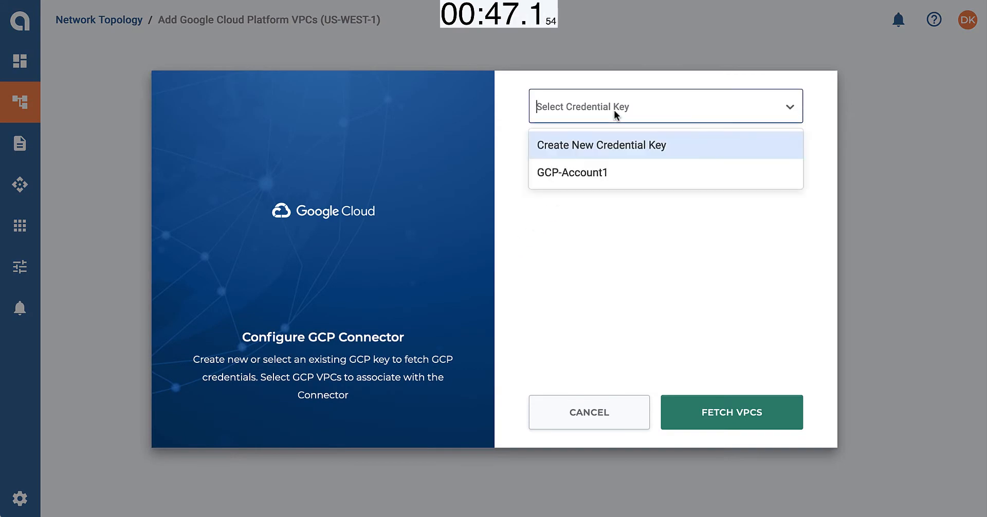
pyautogui.click(604, 170)
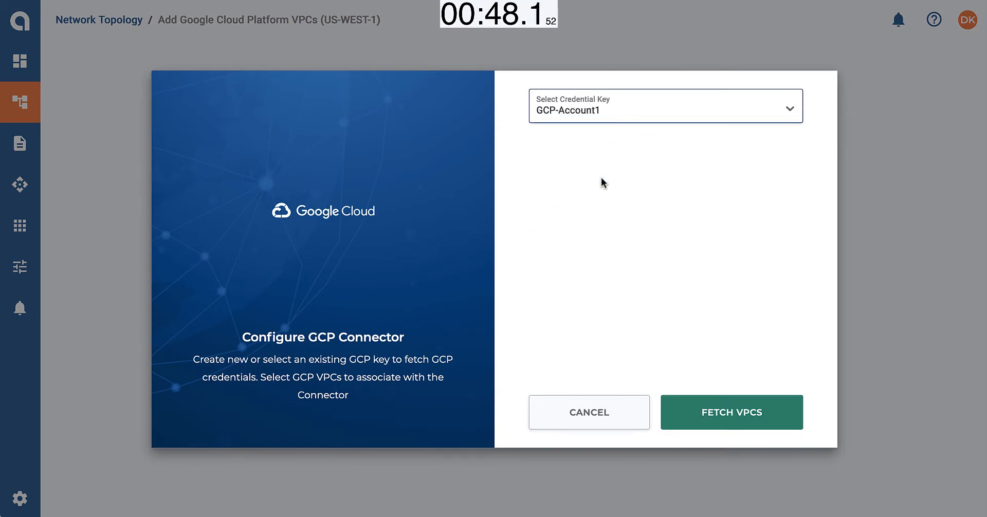
pyautogui.click(698, 406)
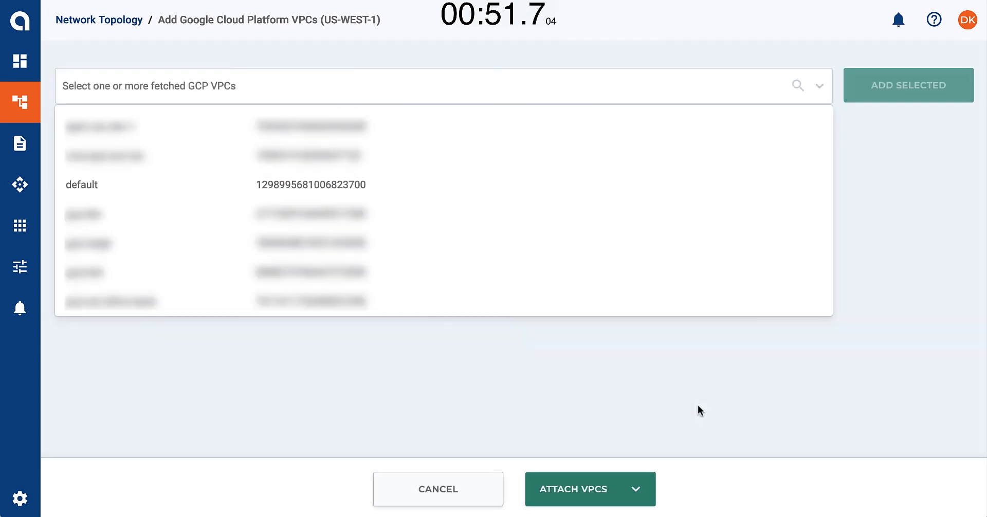
# Add the fetched VPC named default to the connector and set its GCP region to us-west2
pyautogui.click(190, 186)
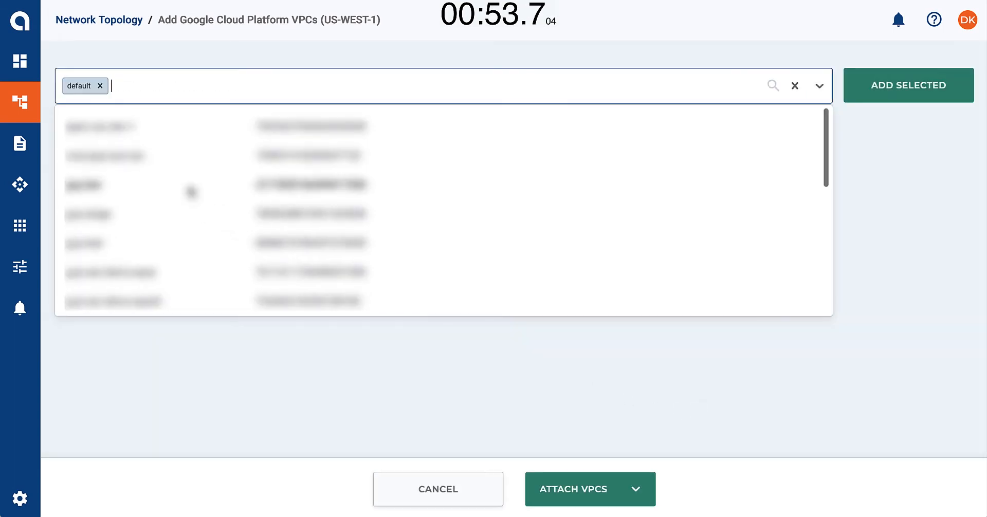
pyautogui.click(900, 90)
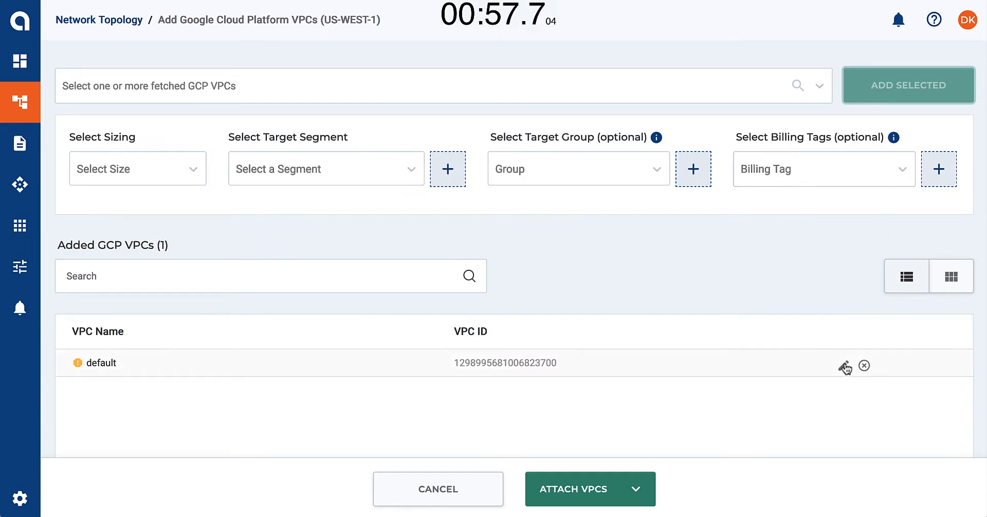
pyautogui.click(844, 363)
pyautogui.click(754, 212)
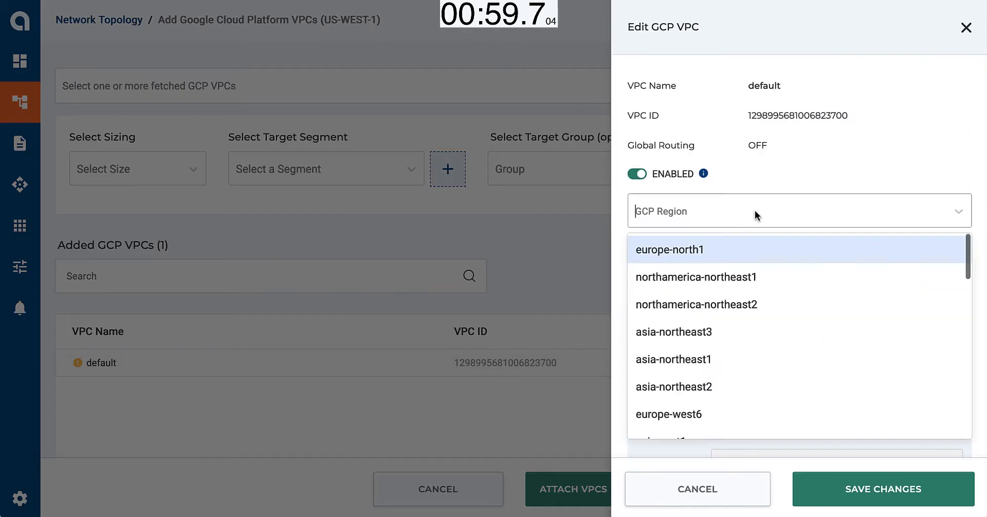
pyautogui.write('west')
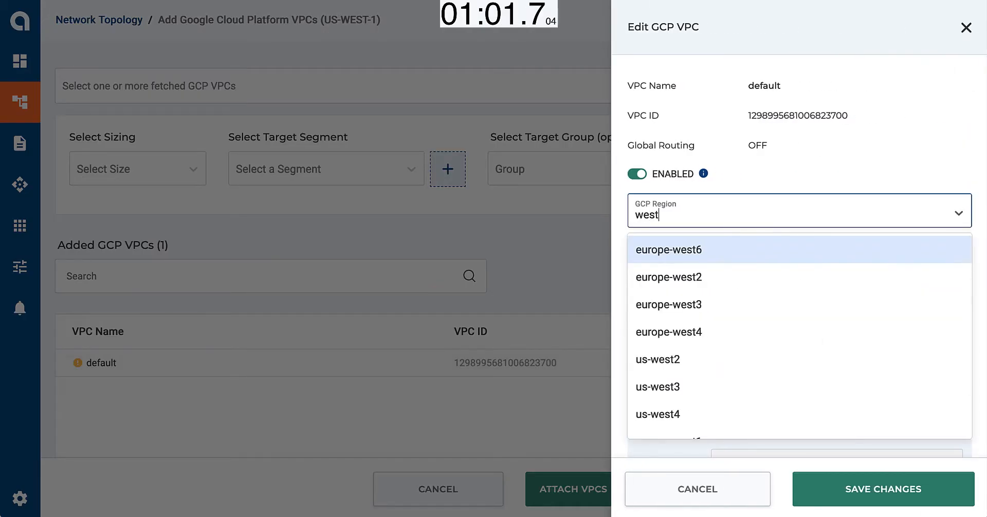
pyautogui.click(680, 359)
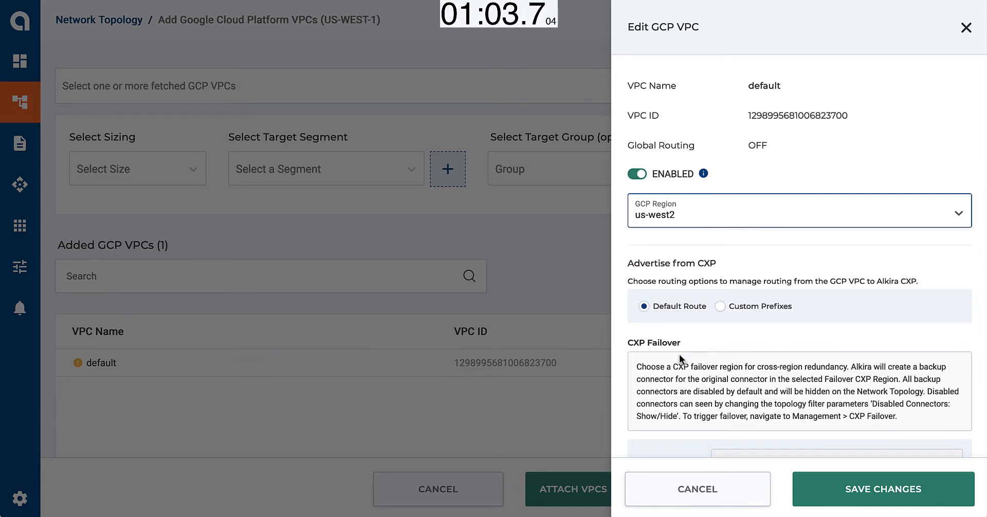
pyautogui.click(835, 489)
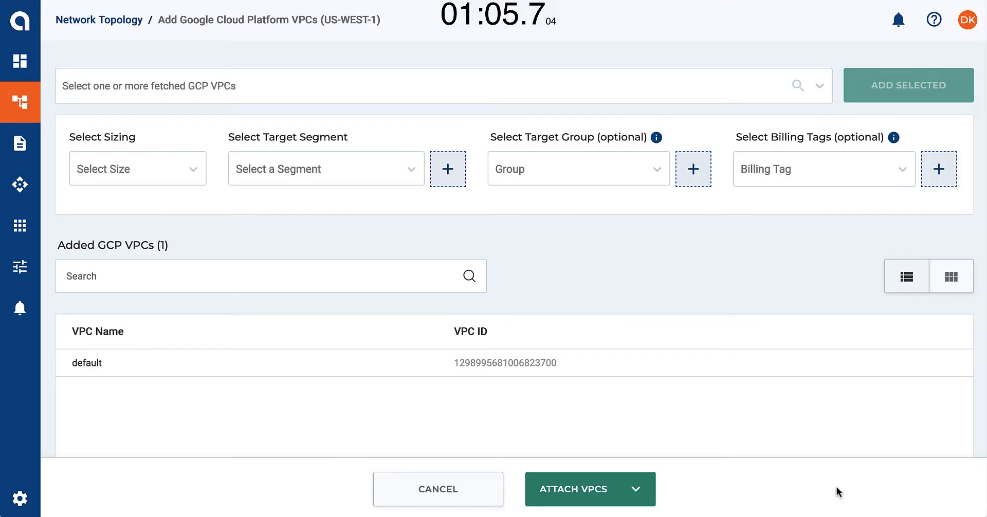
# Attach the default VPC with size L (Up to 1 Gbps), segment Operations, group InventoryApp and billing tag Operations, without selecting more VPCs
pyautogui.click(198, 171)
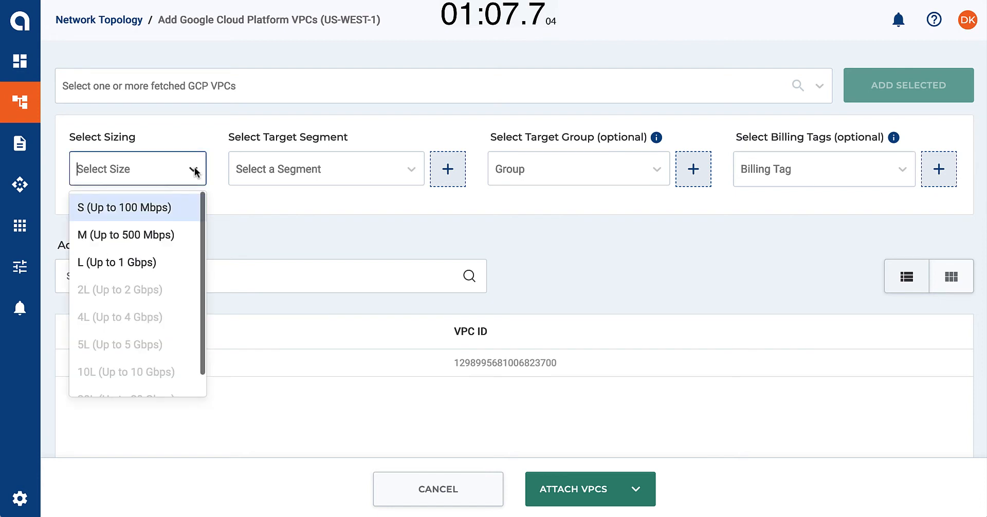
pyautogui.click(162, 261)
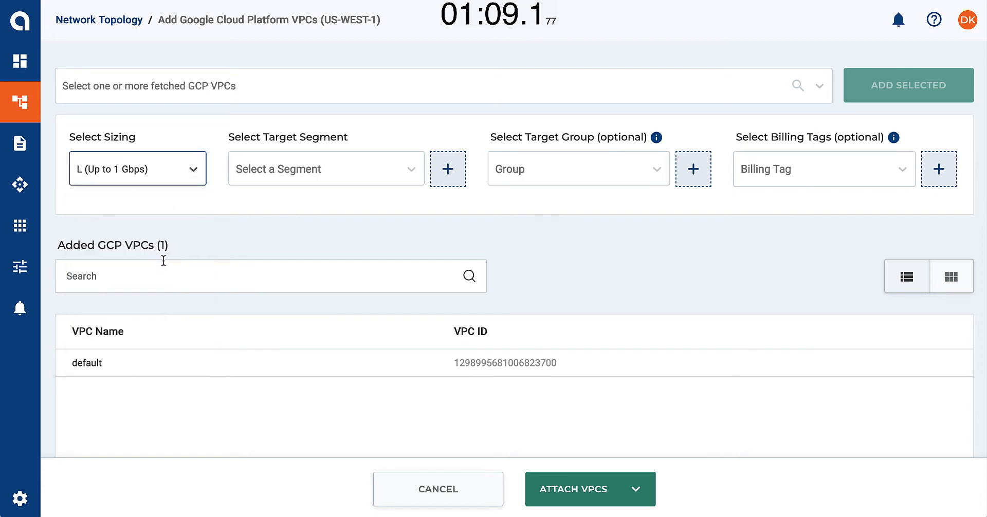
pyautogui.click(321, 168)
pyautogui.click(296, 228)
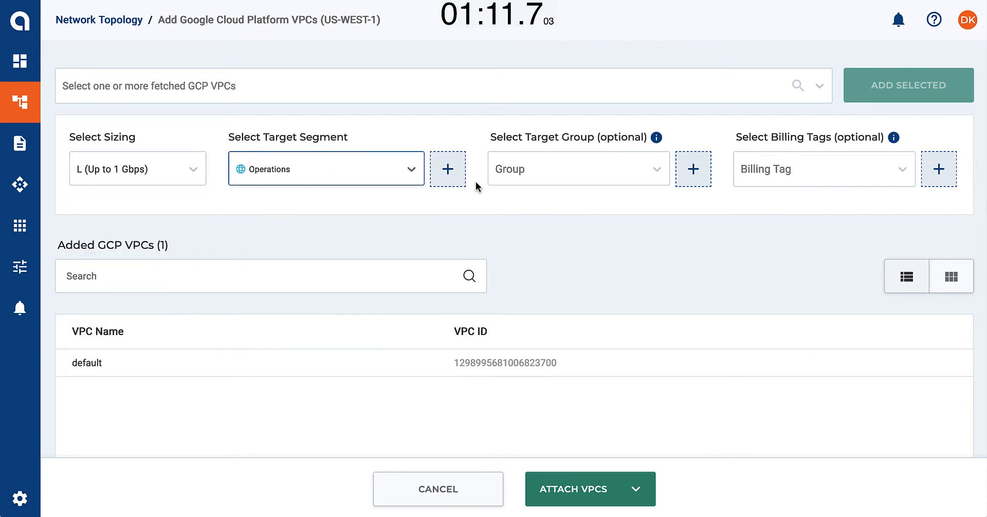
pyautogui.click(517, 171)
pyautogui.click(535, 208)
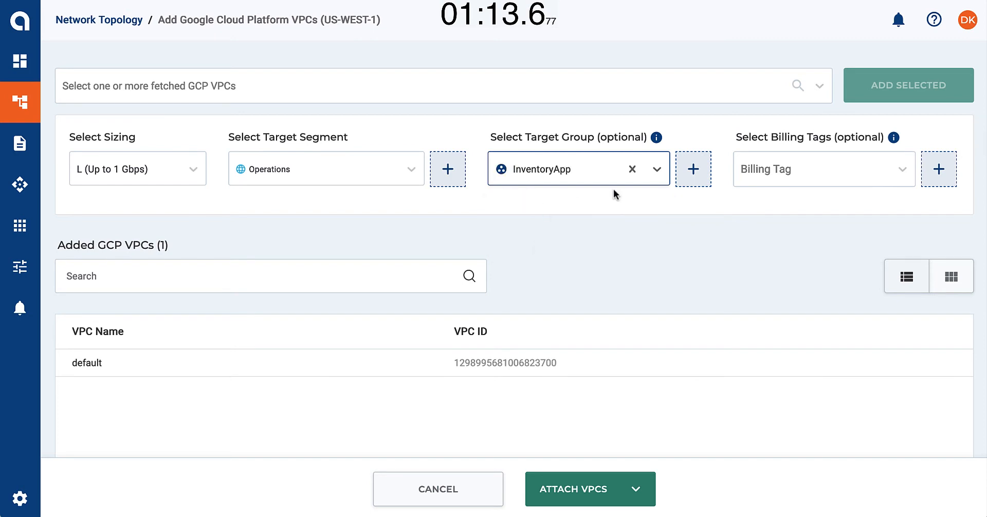
pyautogui.click(748, 169)
pyautogui.click(765, 264)
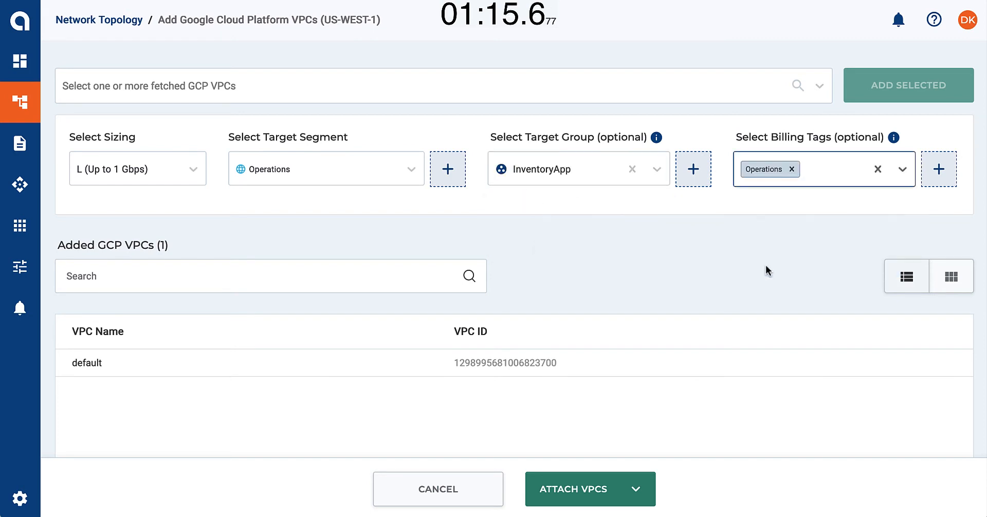
pyautogui.click(615, 490)
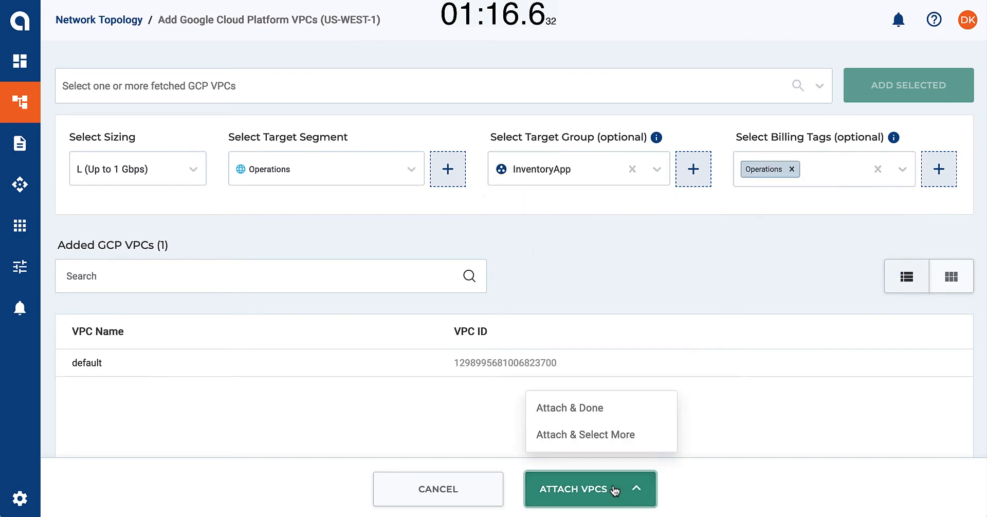
pyautogui.click(593, 420)
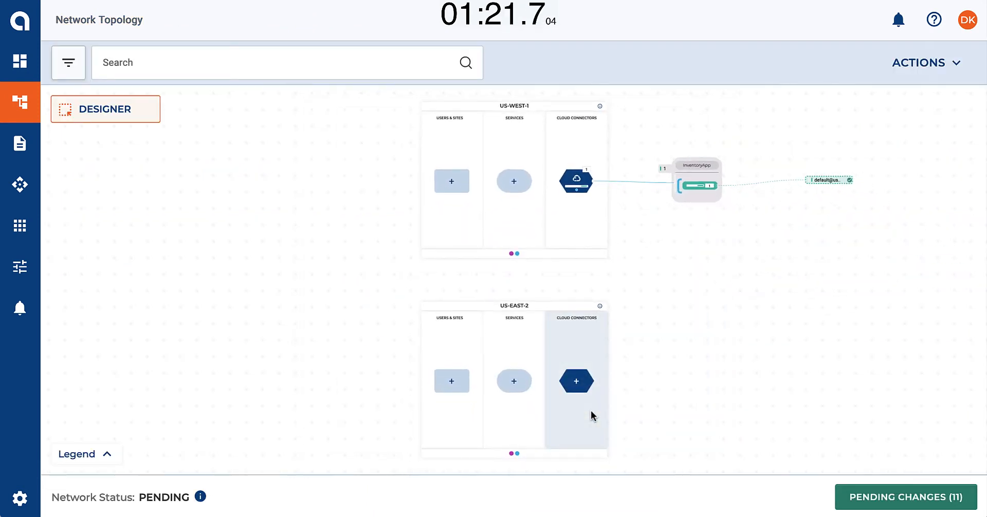
# Start a GCP VPC cloud connector for US-EAST-2 and fetch the VPCs using the GCP-Account1 credential
pyautogui.click(582, 391)
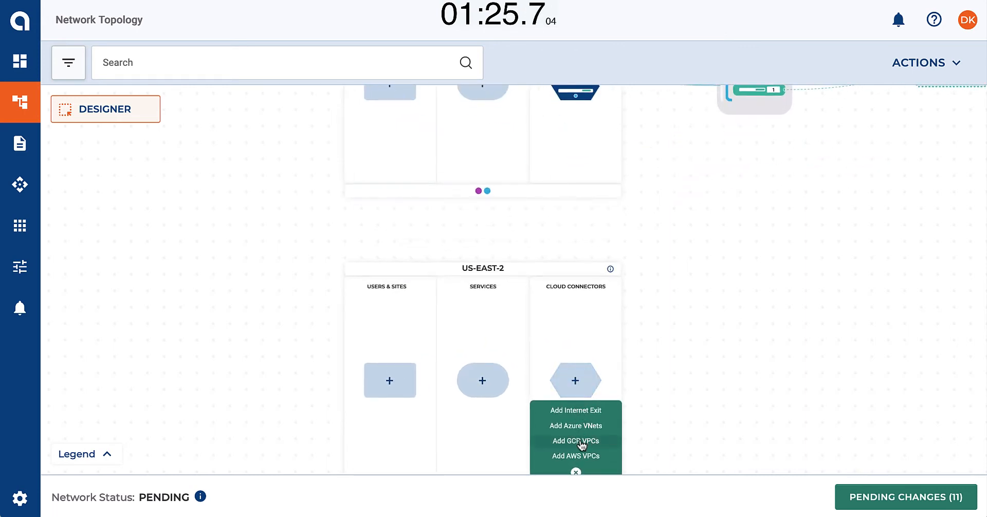
pyautogui.click(581, 443)
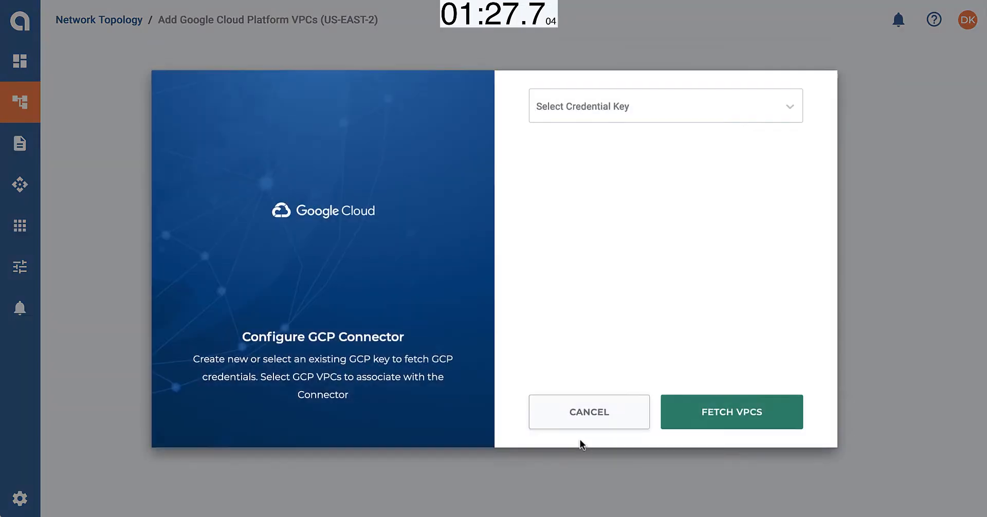
pyautogui.click(621, 109)
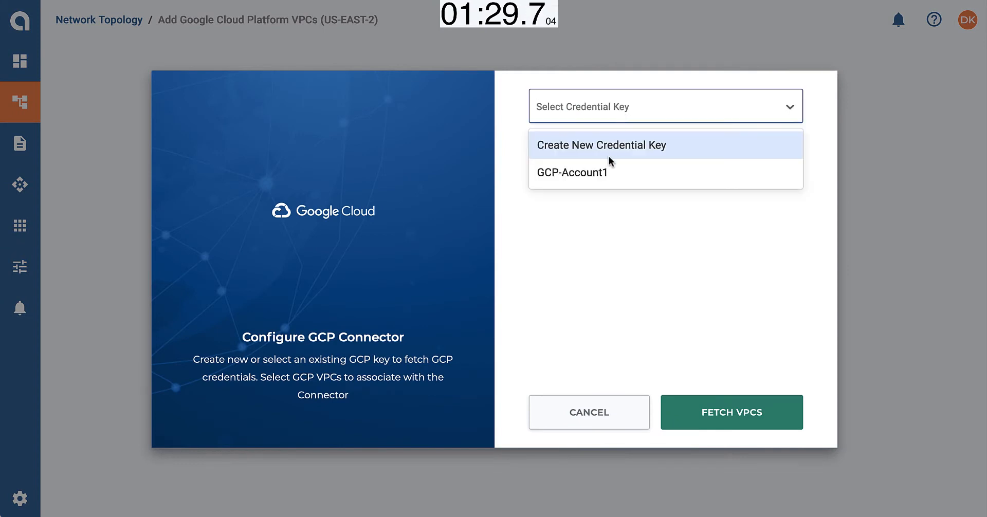
pyautogui.click(606, 171)
pyautogui.click(698, 409)
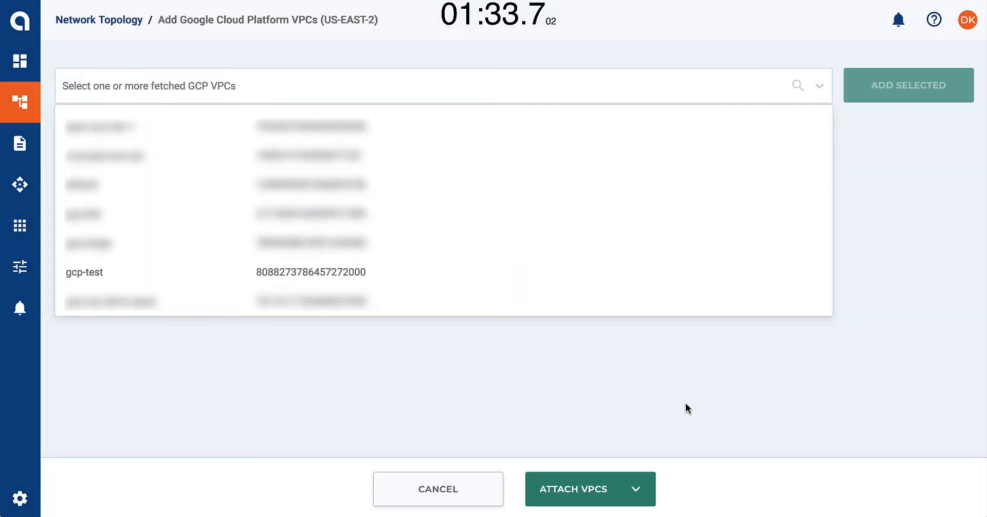
# Add the fetched VPC named gcp-test to the connector and set its GCP region to us-east4
pyautogui.click(273, 278)
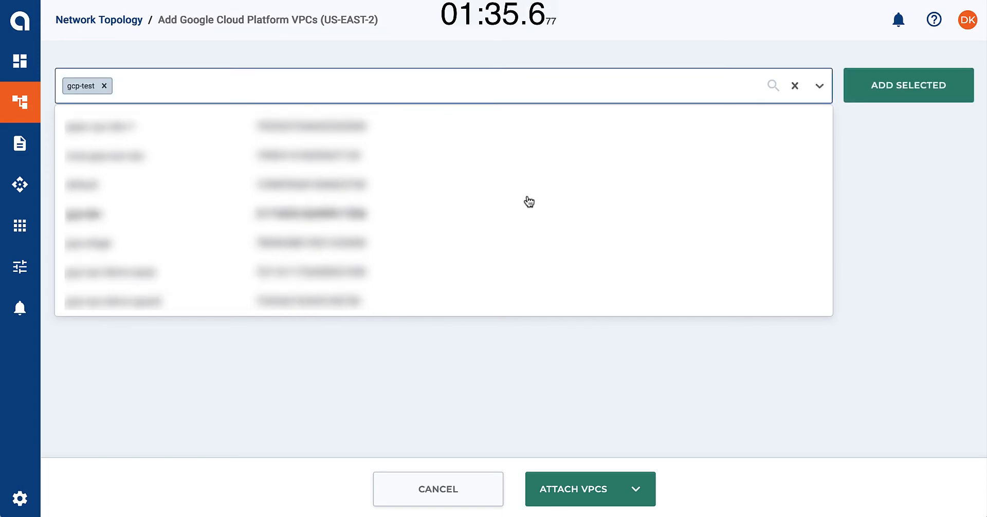
pyautogui.click(908, 87)
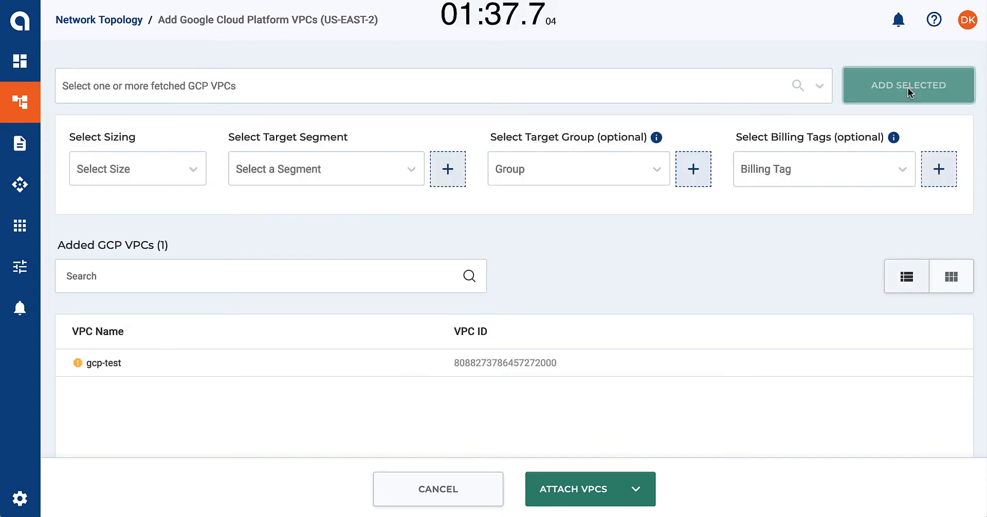
pyautogui.click(841, 366)
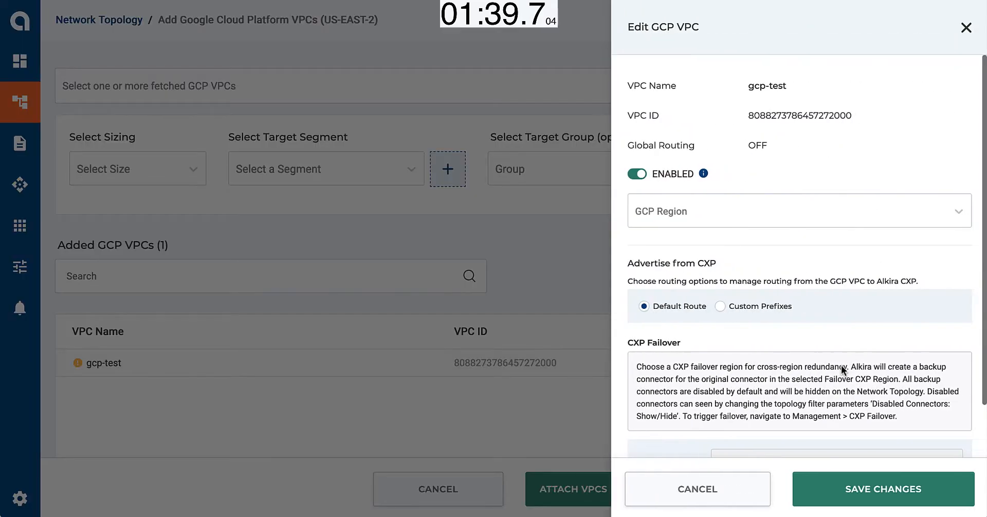
pyautogui.click(714, 209)
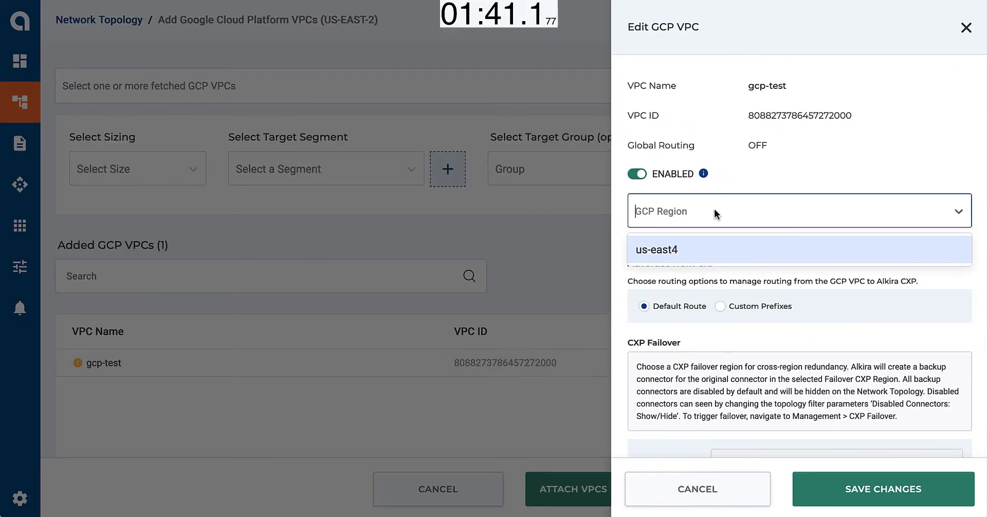
pyautogui.click(679, 249)
pyautogui.click(841, 492)
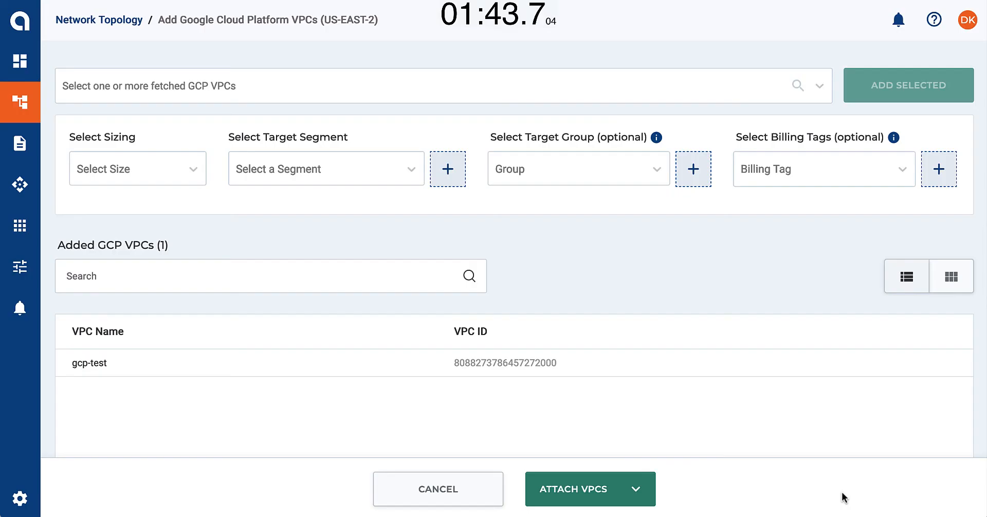
# Attach the gcp-test VPC with size L (Up to 1 Gbps), segment Operations, group InventoryApp and billing tag Operations, without selecting more VPCs
pyautogui.click(181, 175)
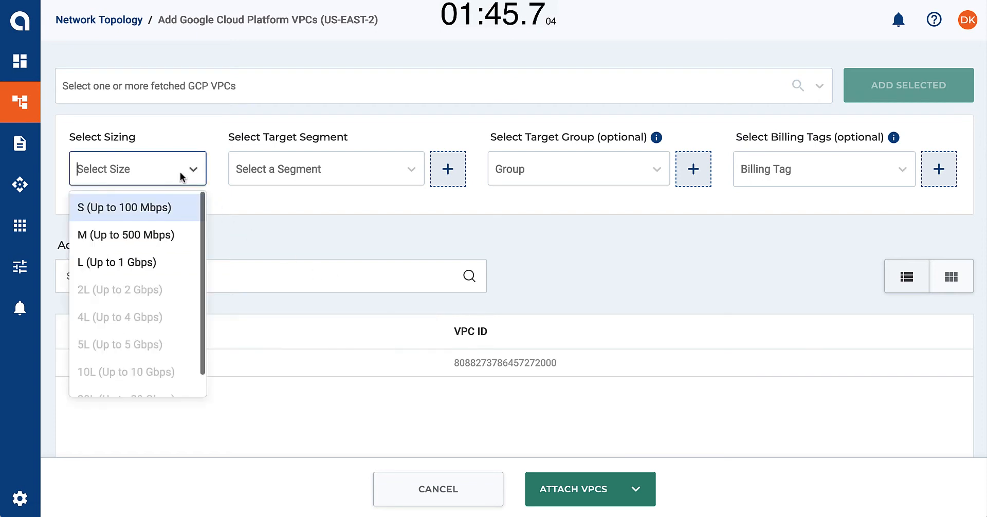
pyautogui.click(158, 262)
pyautogui.click(303, 166)
pyautogui.click(298, 227)
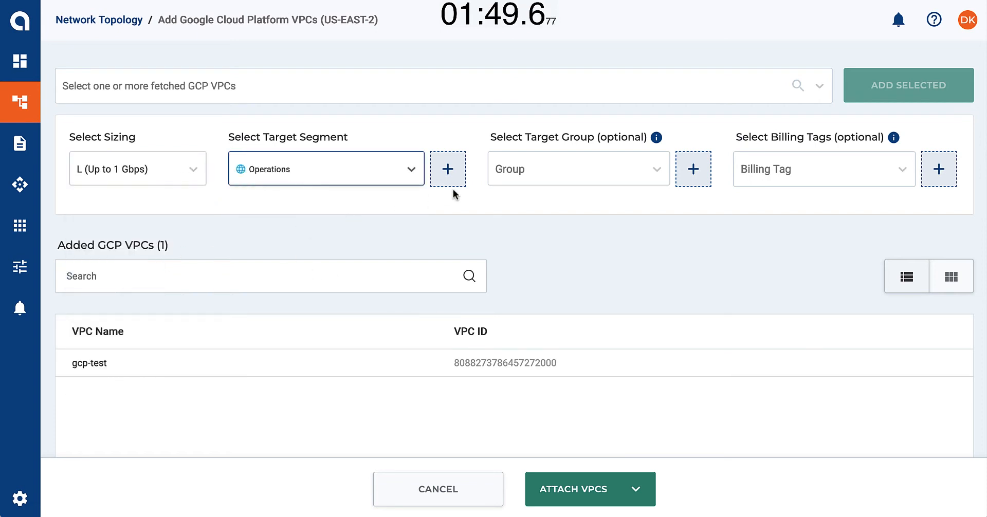
pyautogui.click(521, 177)
pyautogui.click(527, 206)
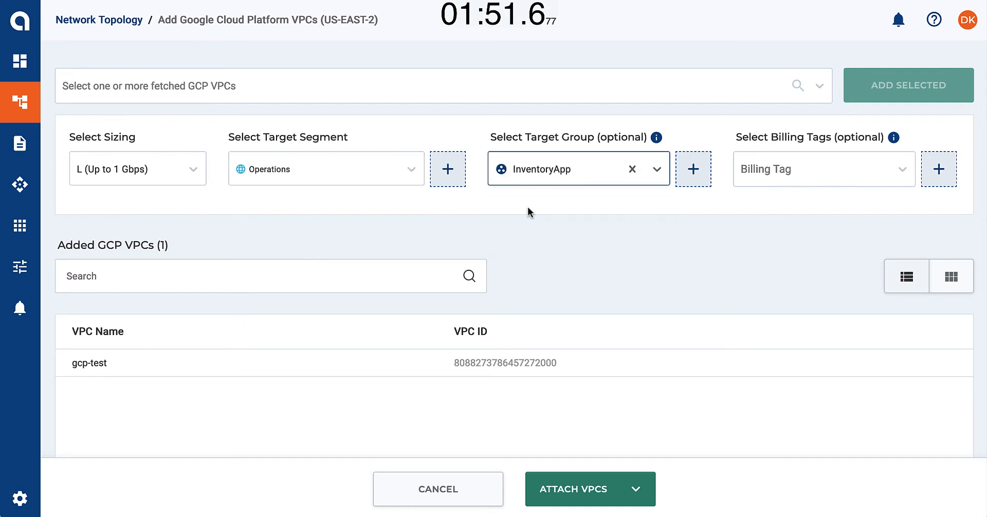
pyautogui.click(766, 174)
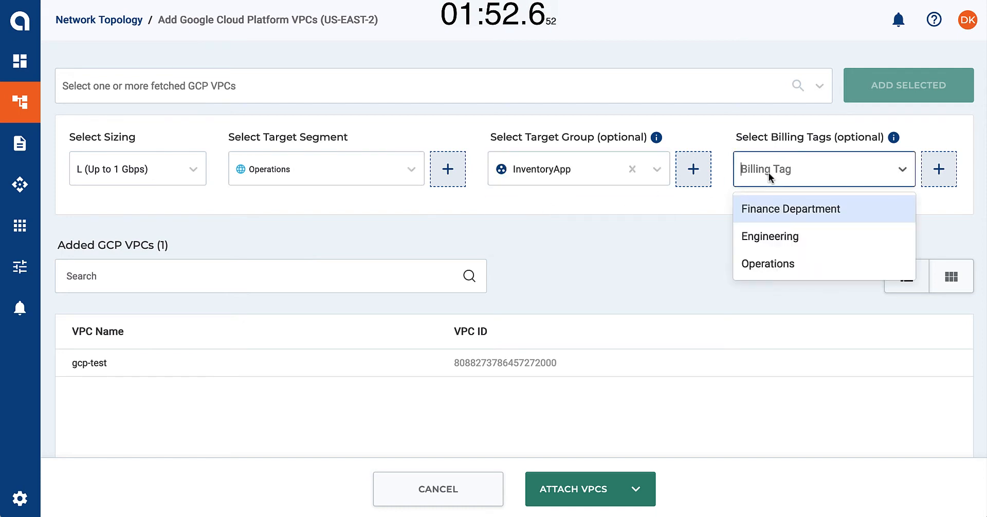
pyautogui.click(778, 265)
pyautogui.click(612, 478)
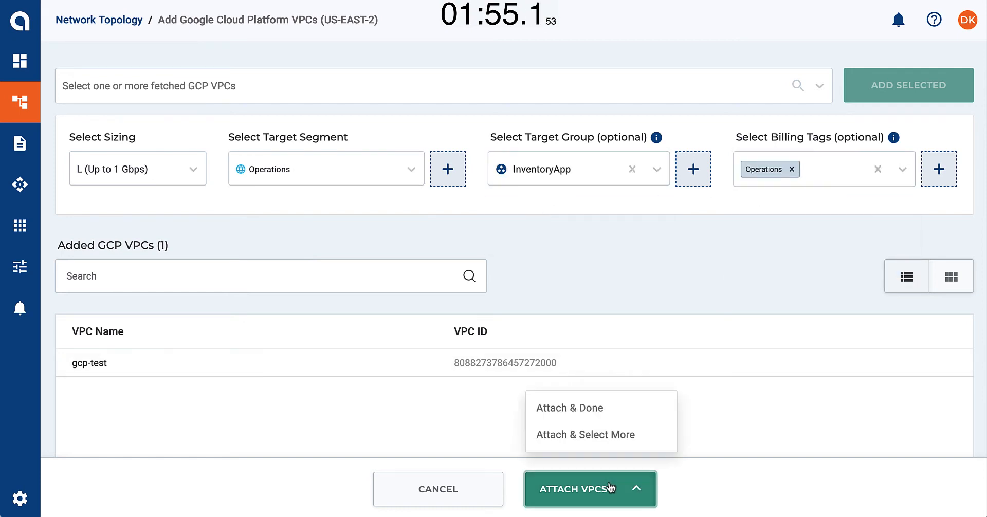
pyautogui.click(587, 408)
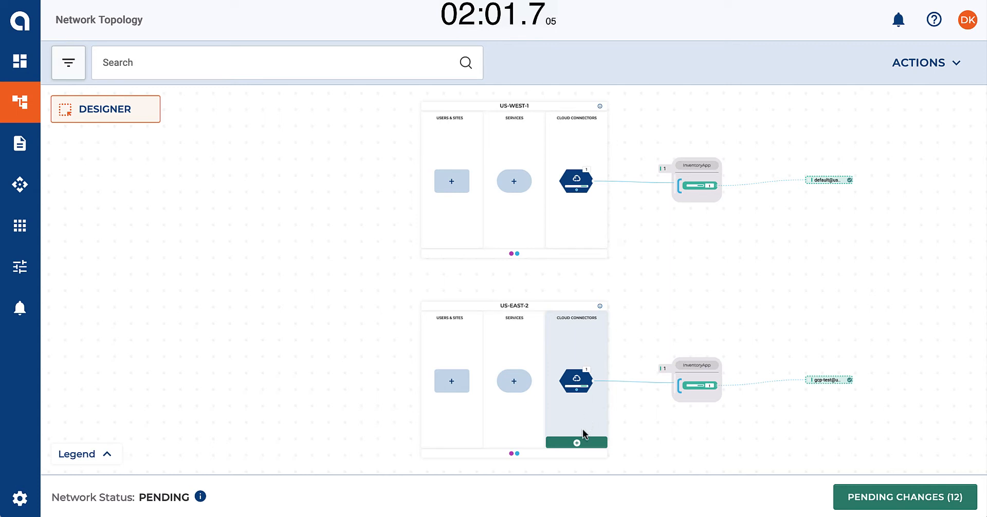
# Start an AWS VPC cloud connector for US-EAST-2 and fetch the US East (Ohio) VPCs using the key-based AWS-Account1 credential
pyautogui.click(576, 441)
pyautogui.scroll(3, 577, 442)
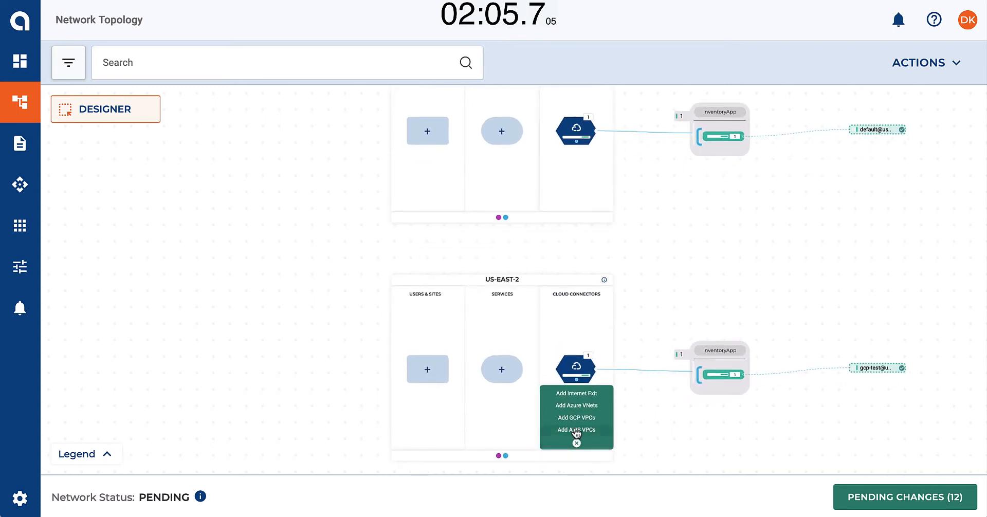
pyautogui.click(575, 431)
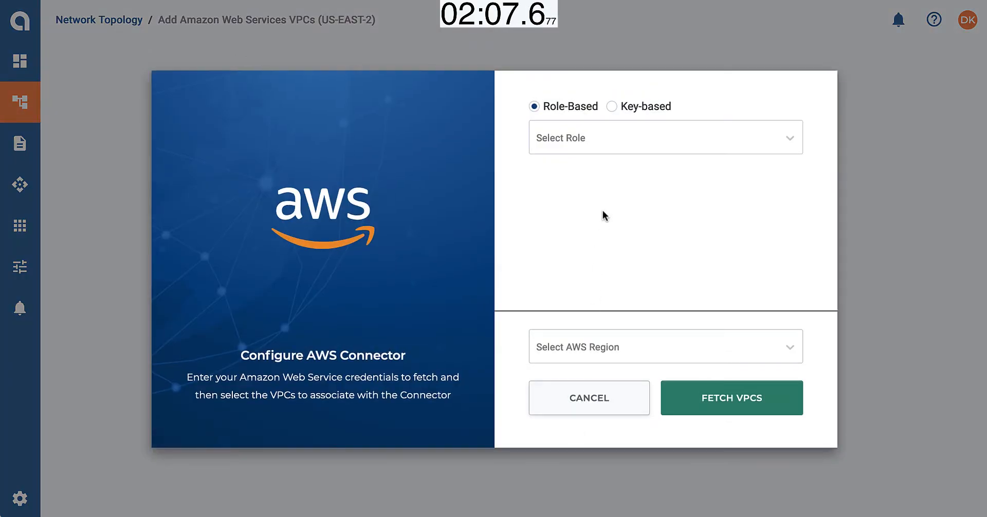
pyautogui.click(614, 110)
pyautogui.click(614, 140)
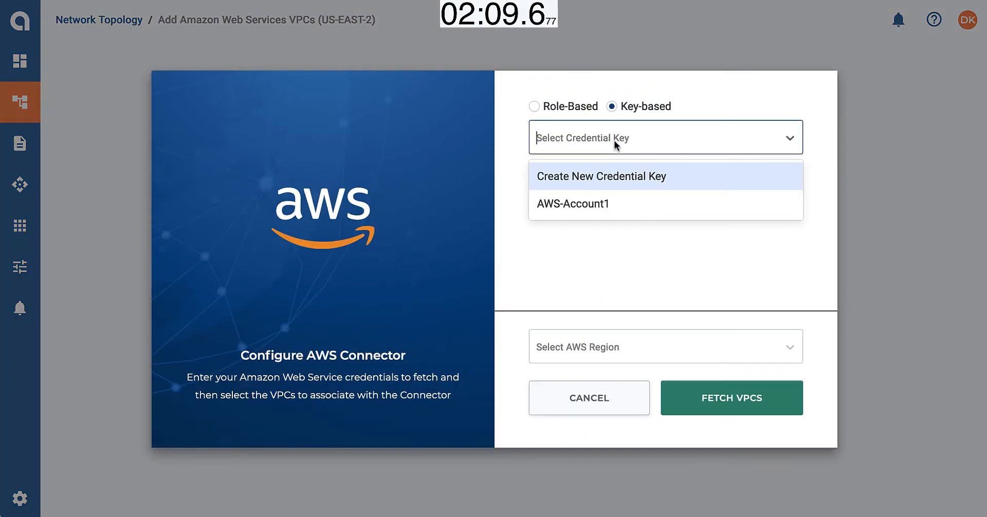
pyautogui.click(608, 203)
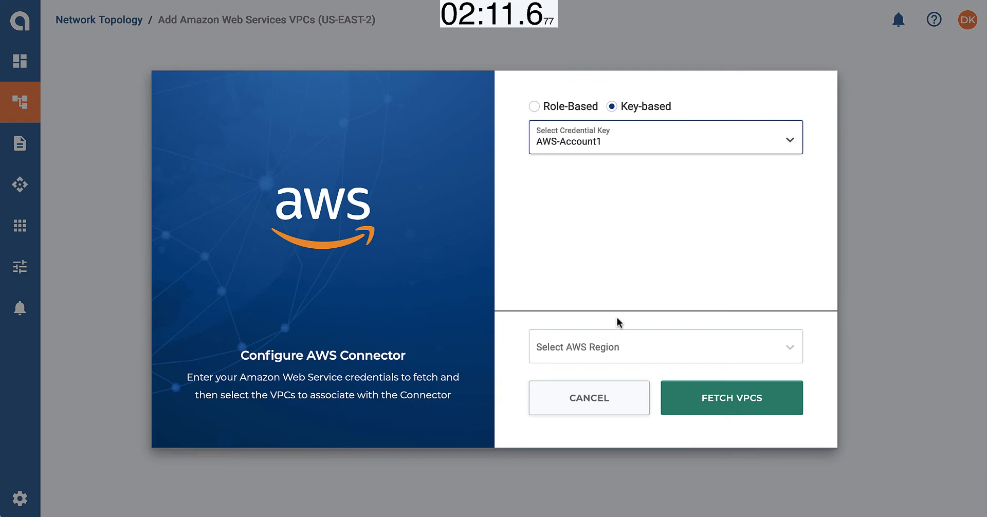
pyautogui.click(616, 349)
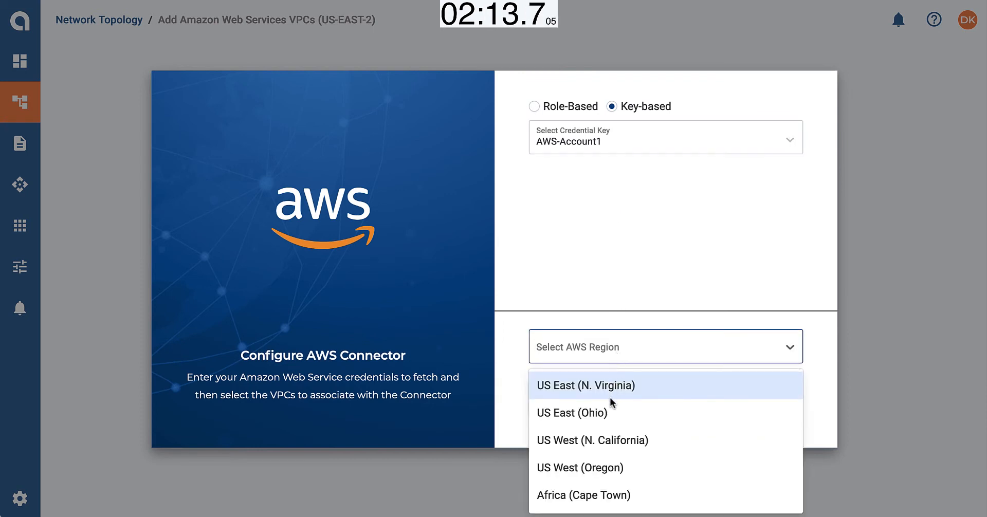
pyautogui.click(608, 412)
pyautogui.click(697, 399)
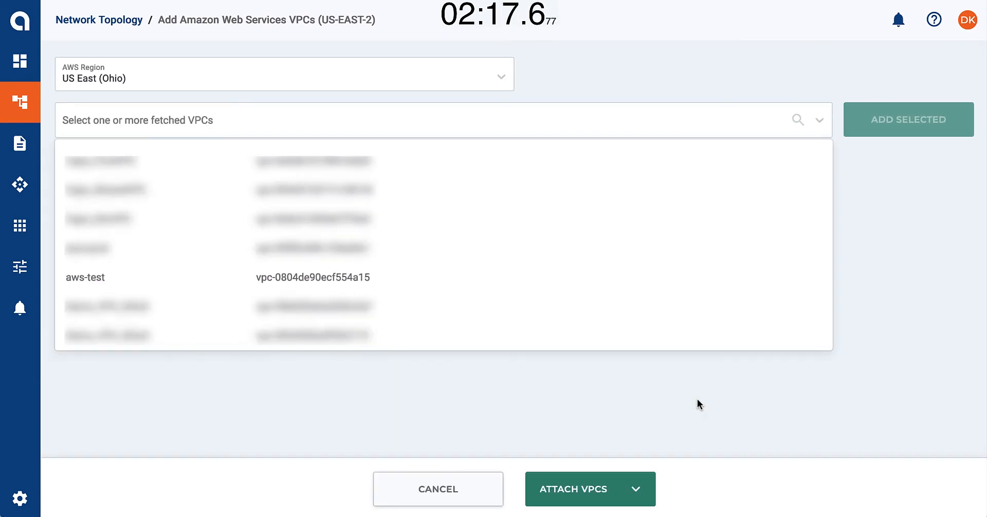
# Add the fetched aws-test VPC and attach it with size L (Up to 1 Gbps), segment Operations, group InventoryDB and billing tag Operations
pyautogui.click(171, 280)
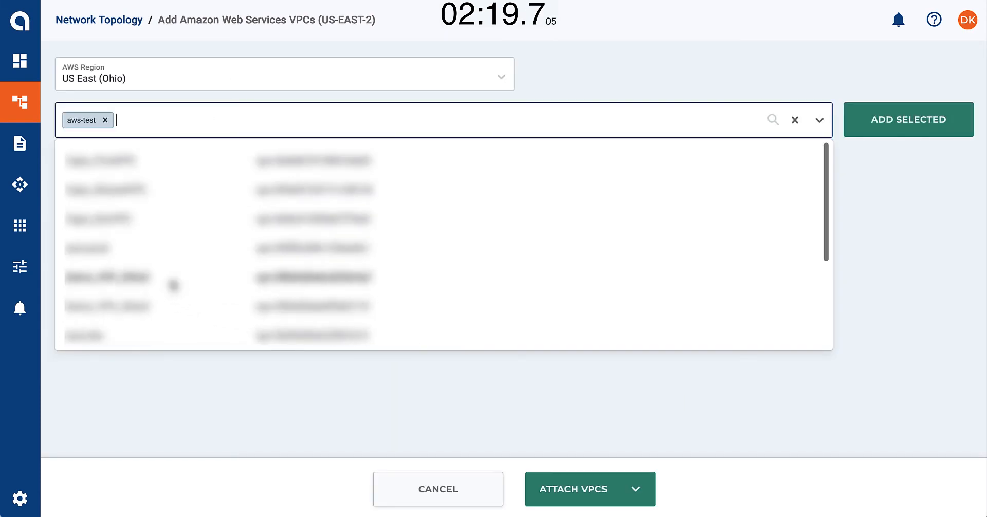
pyautogui.click(866, 134)
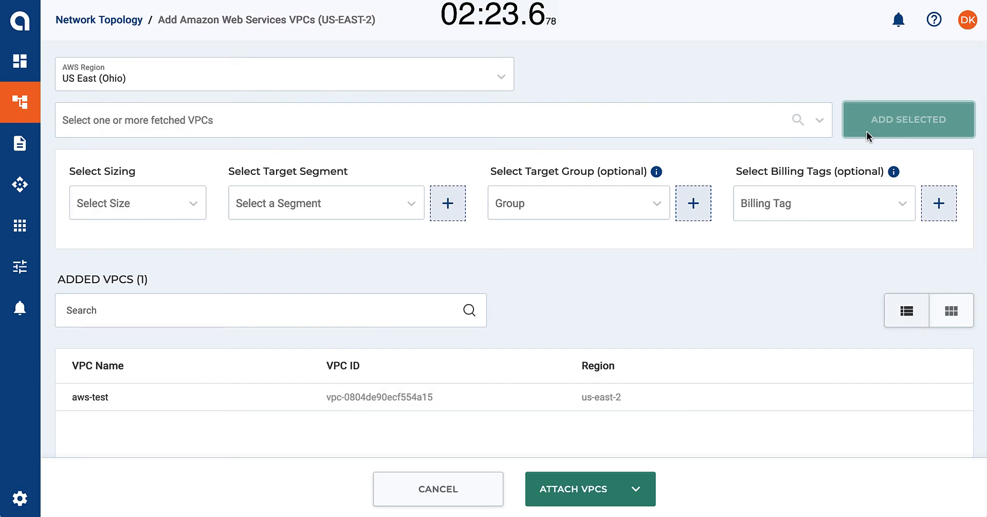
pyautogui.click(147, 203)
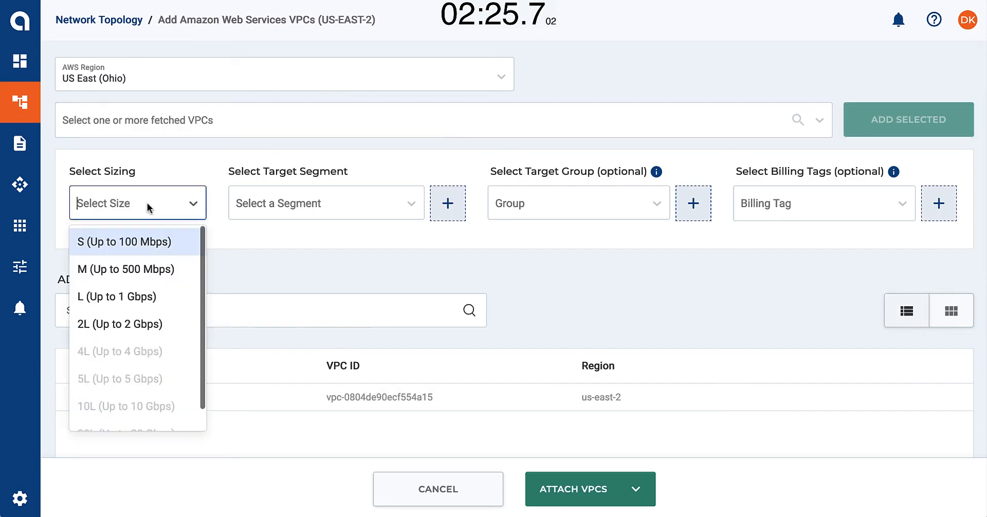
pyautogui.click(137, 296)
pyautogui.click(286, 208)
pyautogui.click(295, 263)
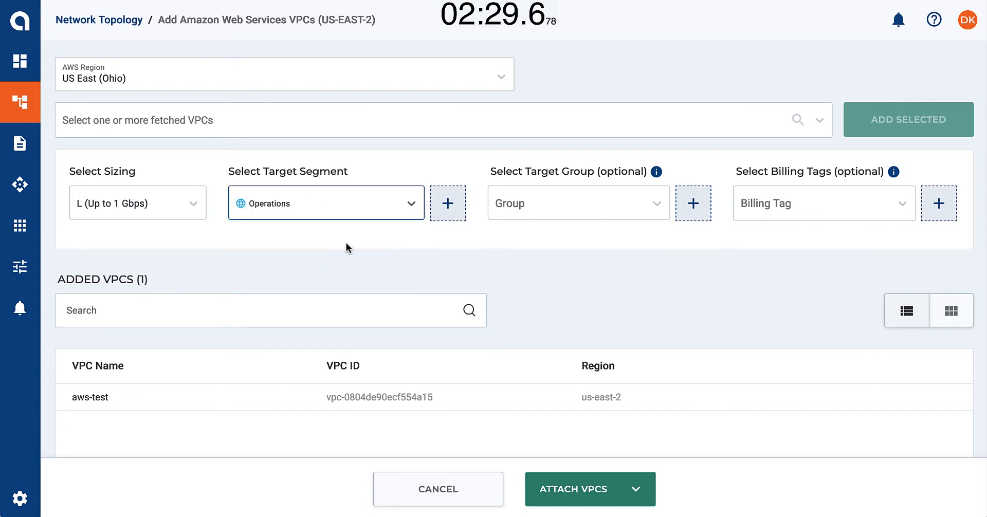
pyautogui.click(529, 204)
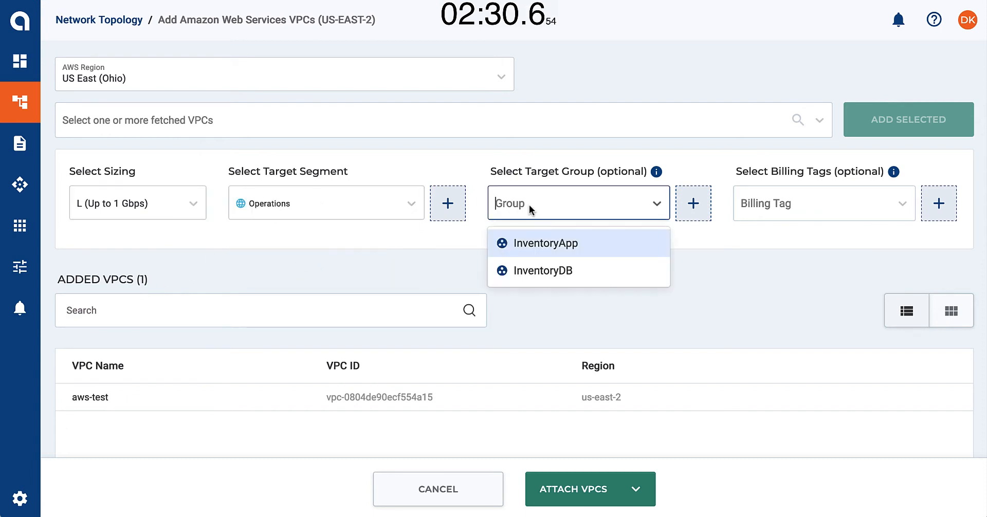
pyautogui.click(540, 272)
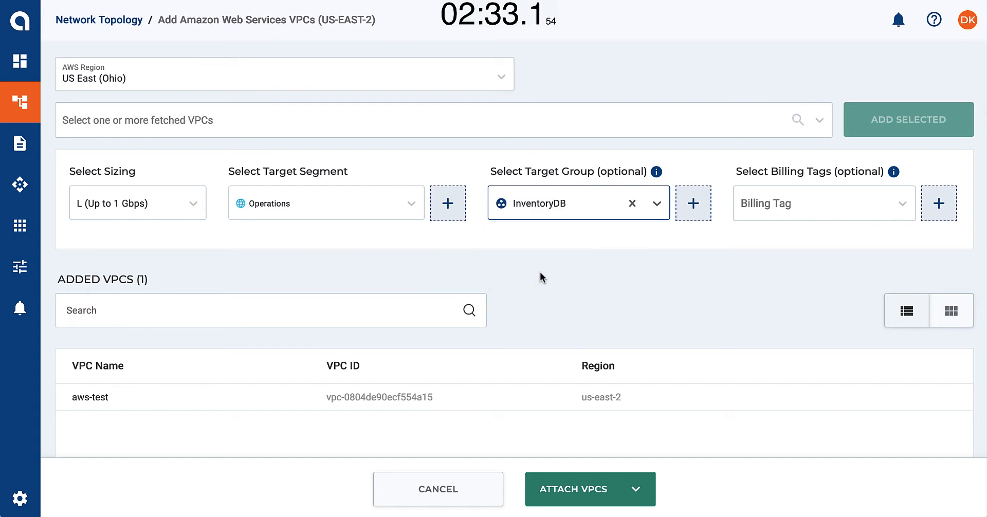
pyautogui.click(792, 217)
pyautogui.click(786, 298)
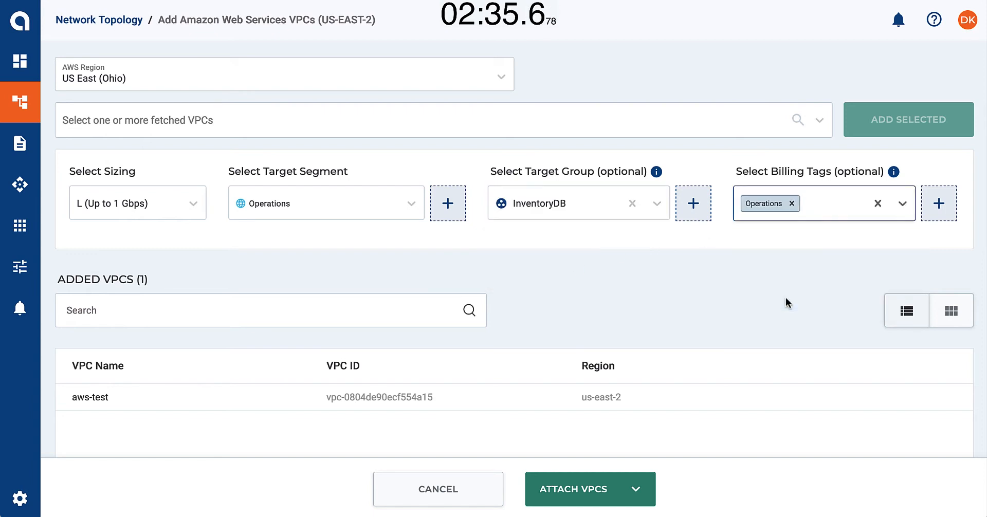
pyautogui.click(613, 491)
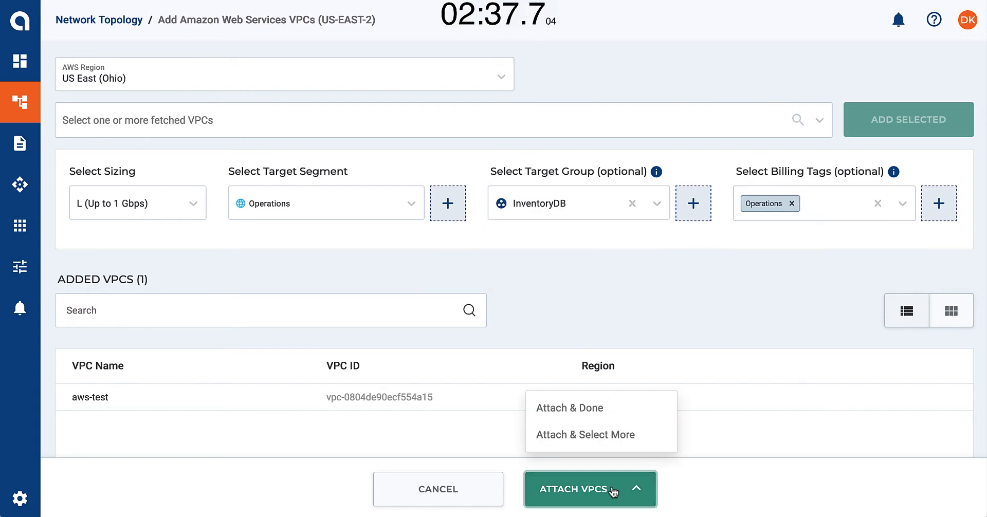
pyautogui.click(588, 409)
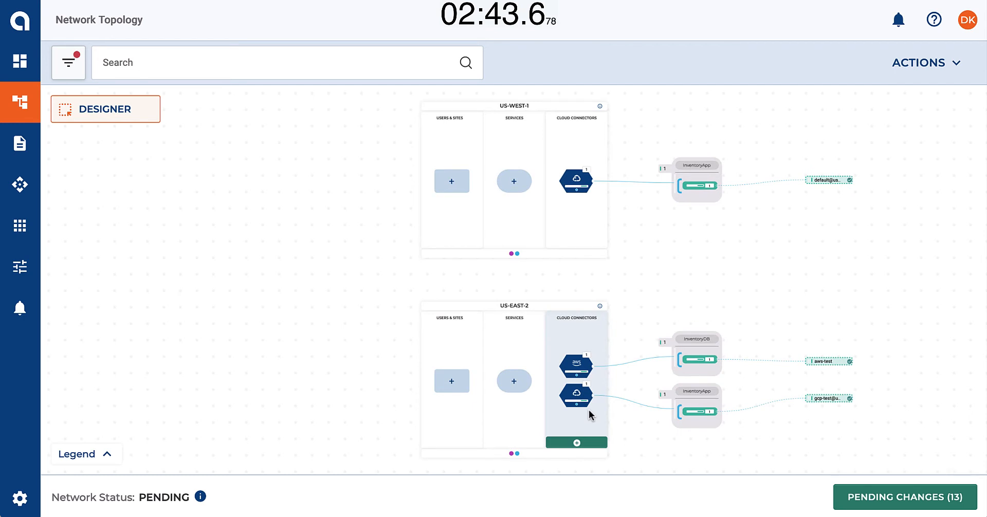
# Add an internet exit named Internet to US-WEST-1 with segment Operations and billing tag Operations, and save it
pyautogui.click(577, 242)
pyautogui.scroll(3, 577, 241)
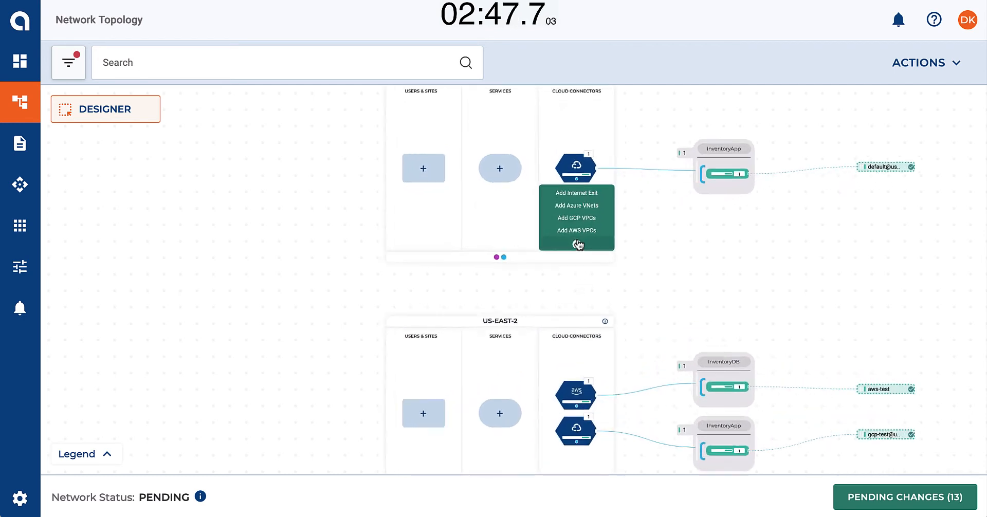
pyautogui.click(577, 188)
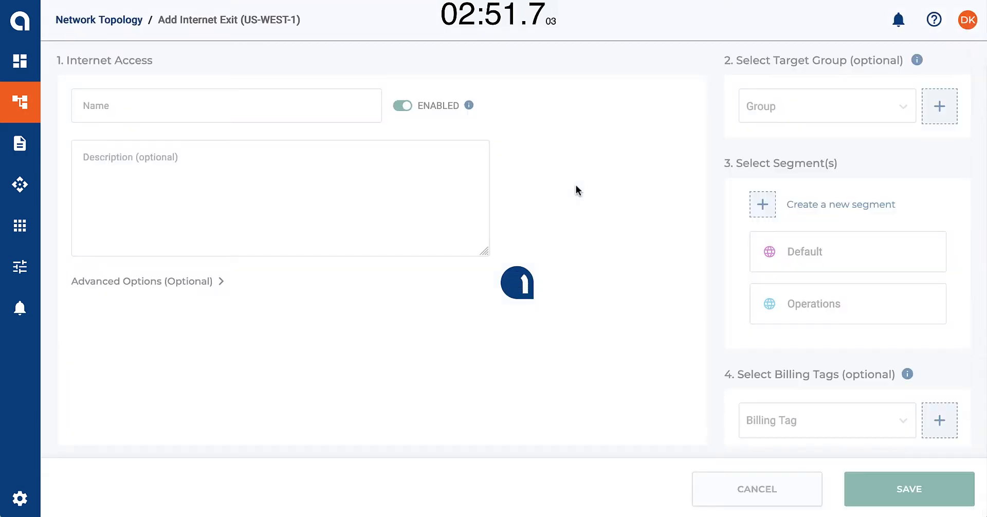
pyautogui.click(352, 110)
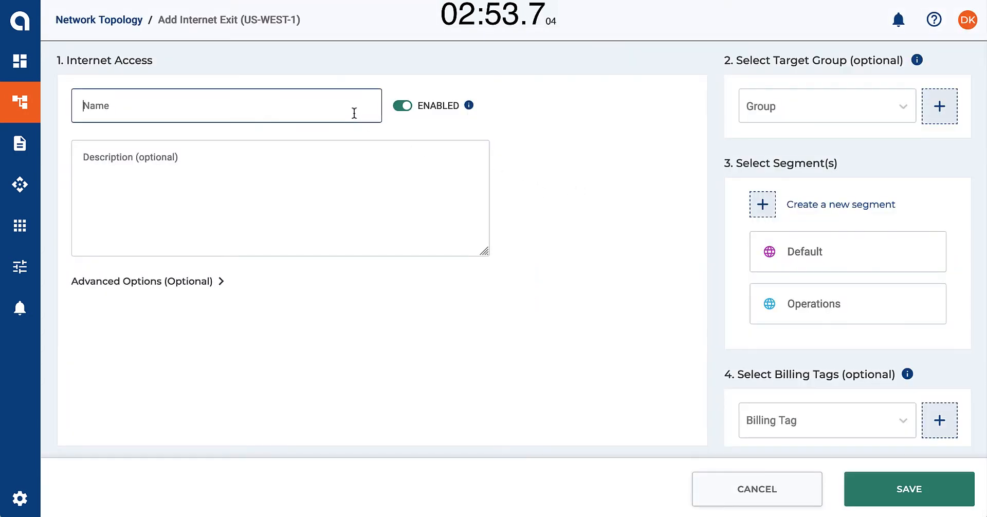
pyautogui.write('Internet')
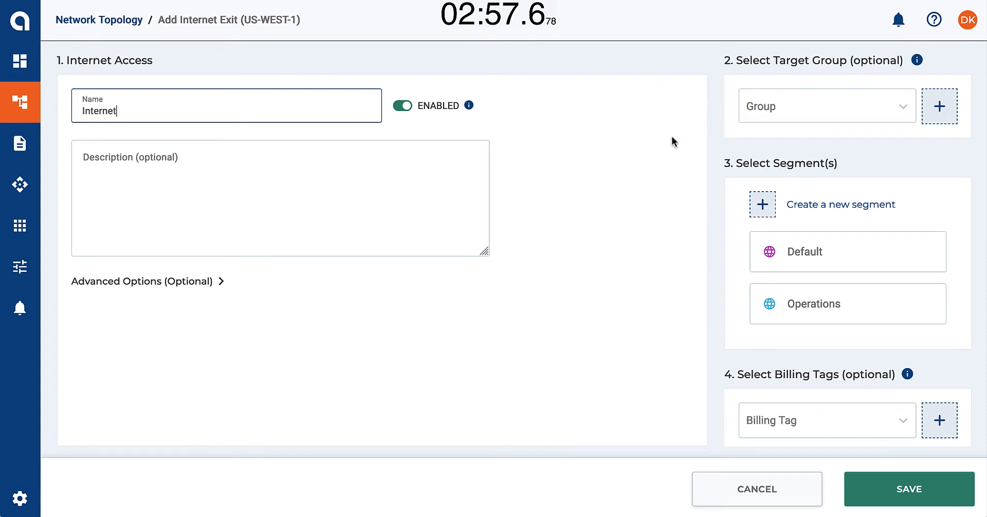
pyautogui.click(784, 308)
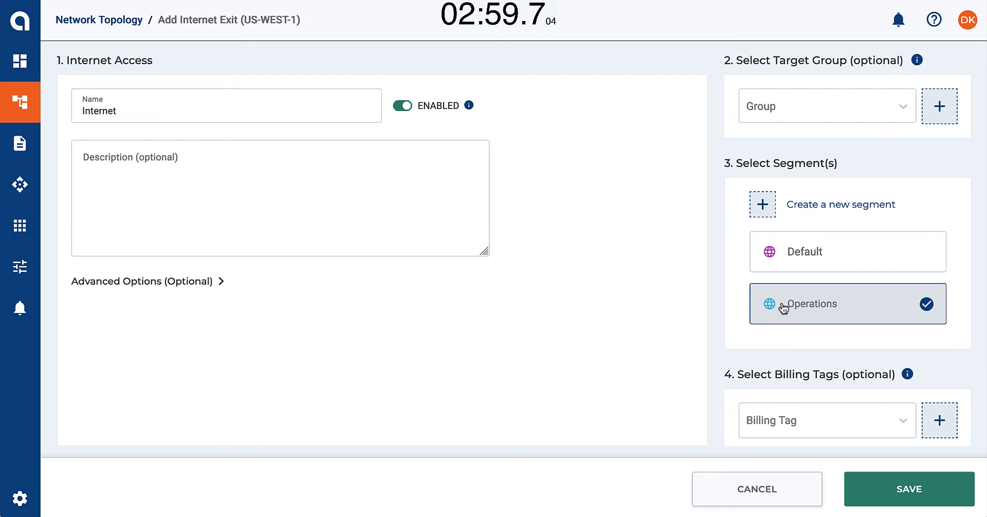
pyautogui.click(812, 428)
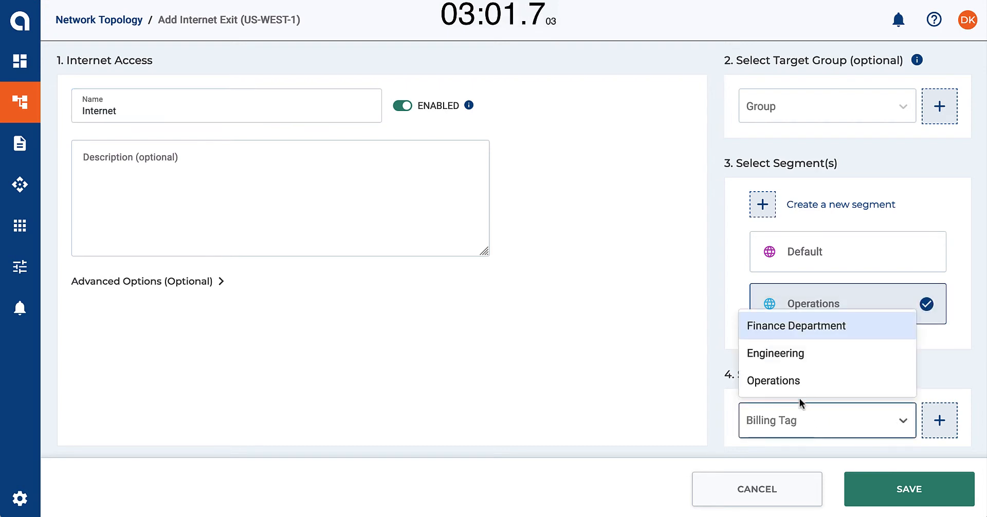
pyautogui.click(796, 383)
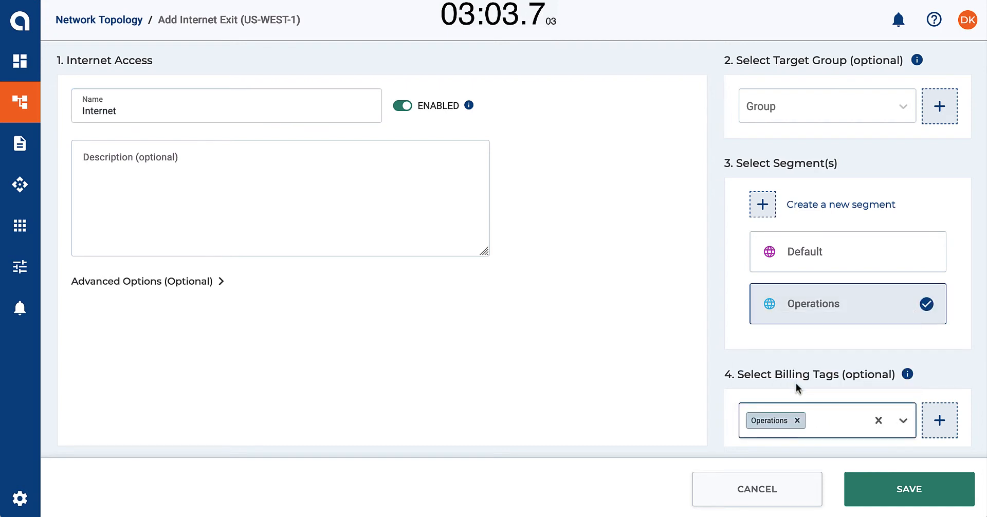
pyautogui.click(879, 489)
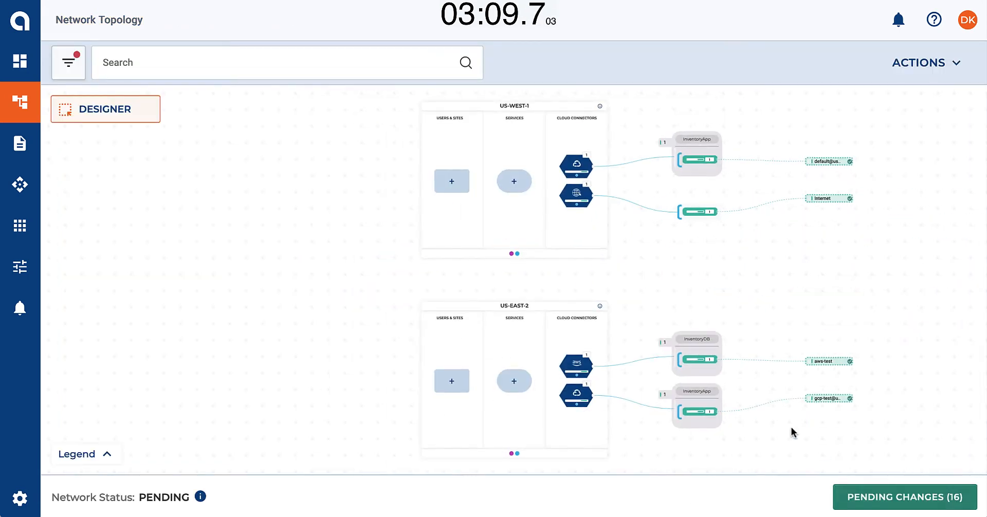
# Start a Palo Alto Networks firewall service for US-WEST-1 and name it PANW
pyautogui.click(514, 182)
pyautogui.scroll(2, 520, 193)
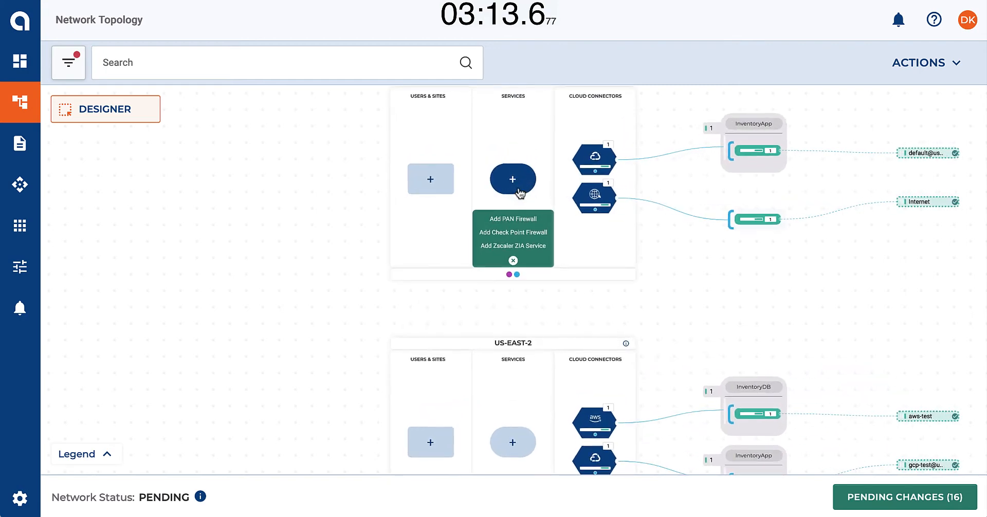
pyautogui.click(517, 219)
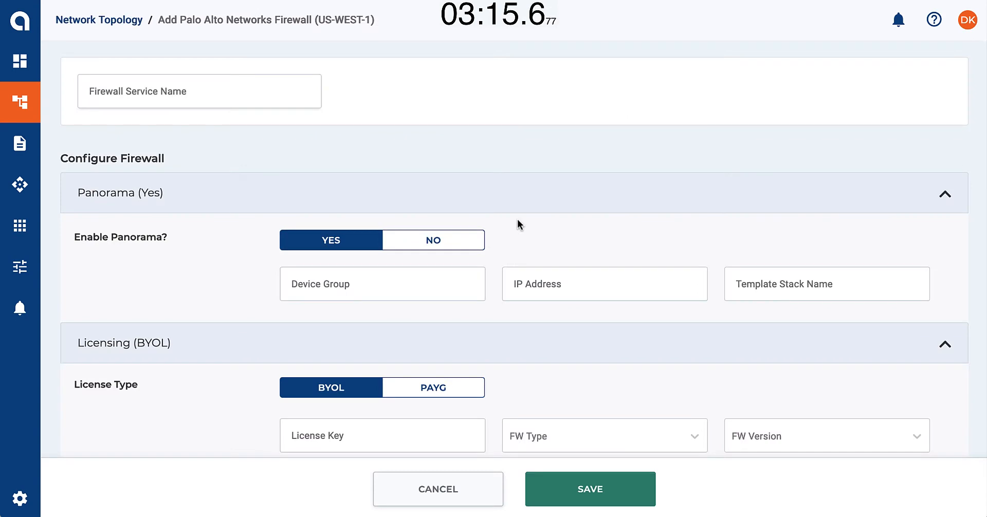
pyautogui.click(268, 97)
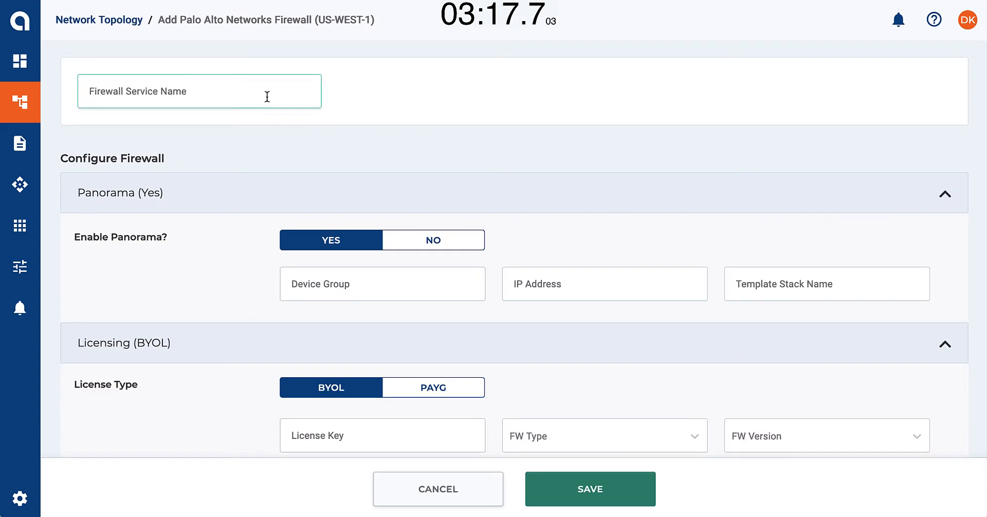
pyautogui.write('PANW')
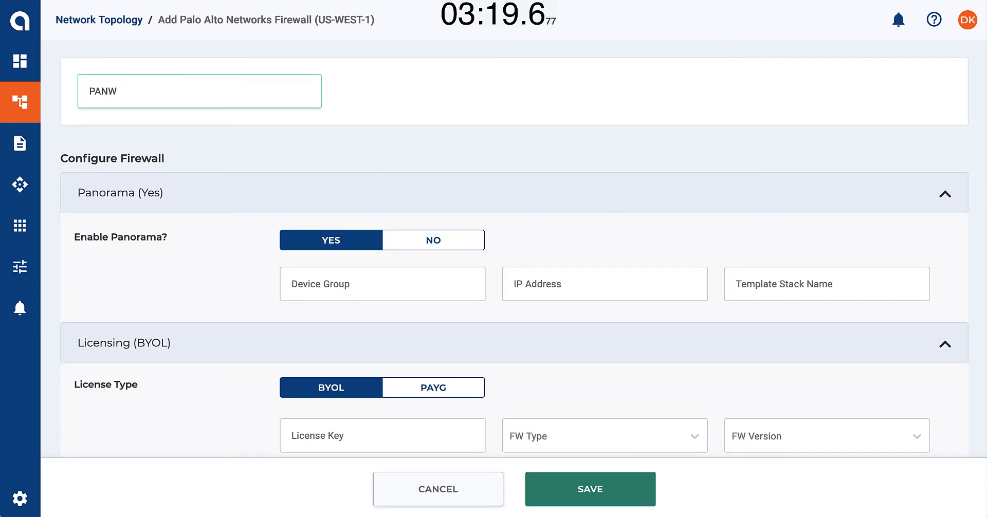
# Enter the Panorama device group and IP address for the PANW firewall, keeping Panorama enabled
pyautogui.click(341, 282)
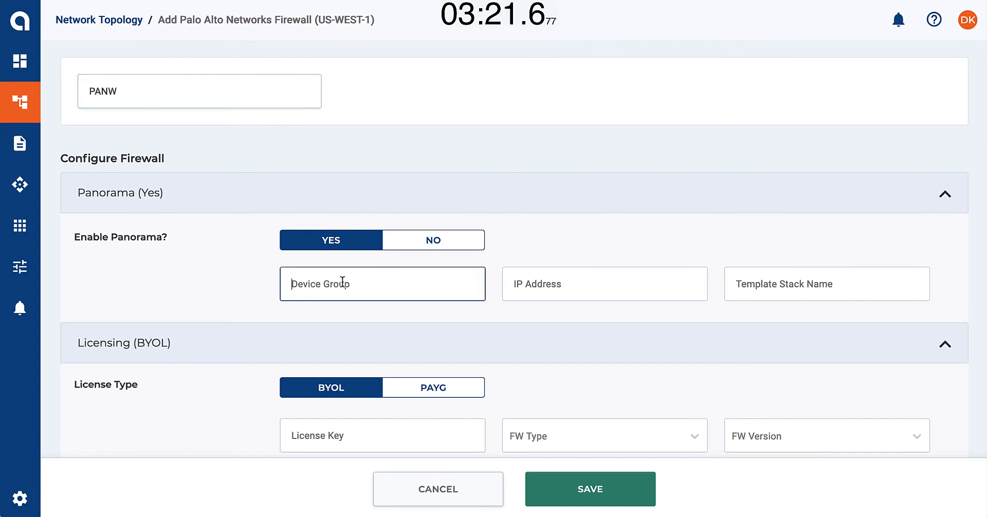
pyautogui.write('aviatrixroup')
pyautogui.click(552, 290)
pyautogui.write('10.0')
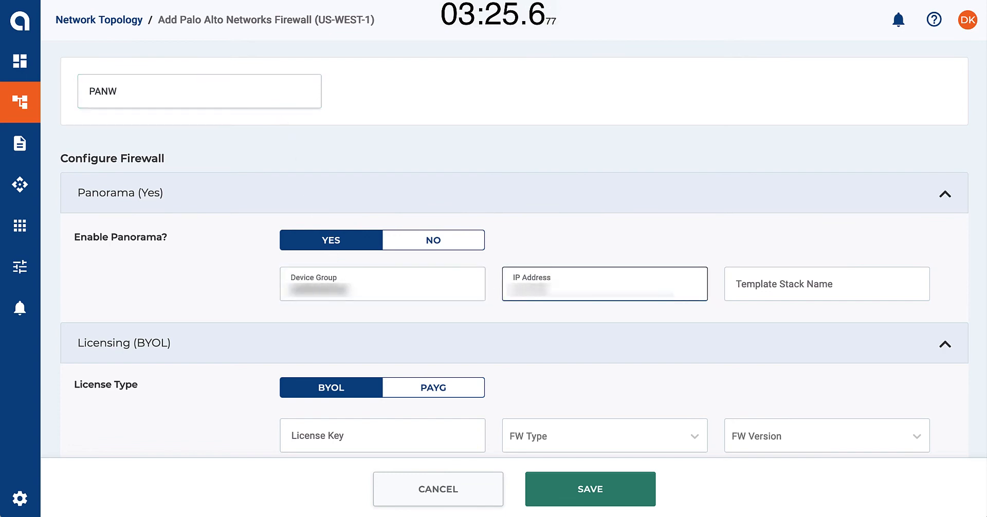
# Set the firewall licensing to PAYG with VM-Series Bundle 1, firewall type VM-300 and version 10.0.6
pyautogui.scroll(-4, 507, 337)
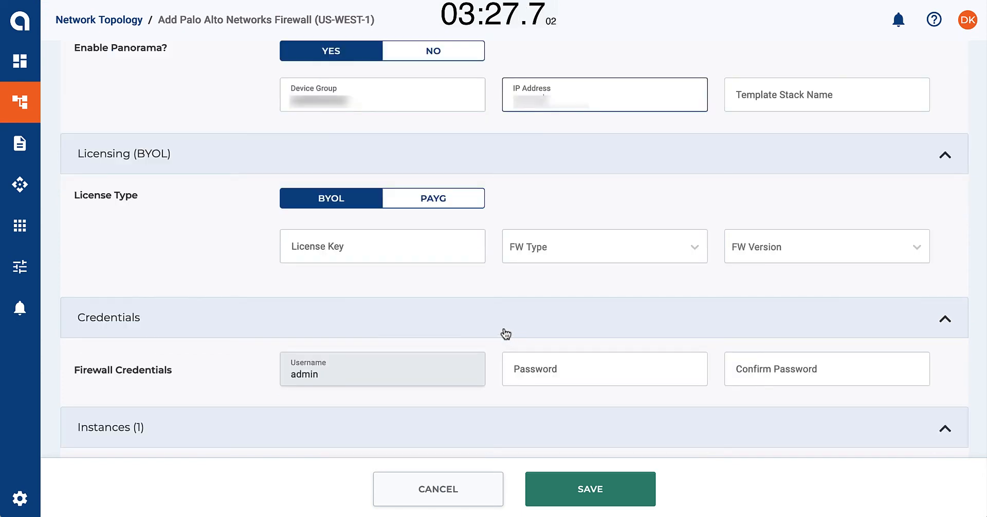
pyautogui.click(439, 204)
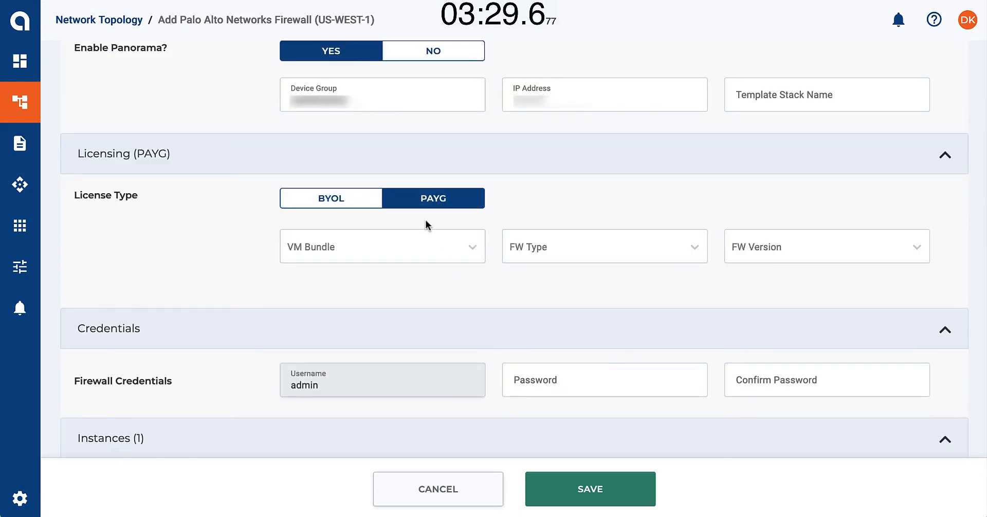
pyautogui.click(418, 246)
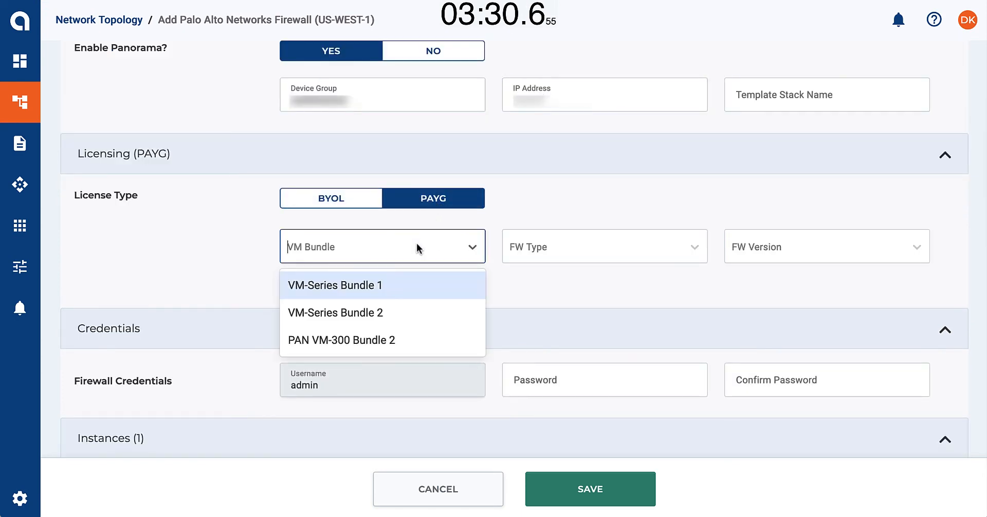
pyautogui.click(399, 285)
pyautogui.click(528, 254)
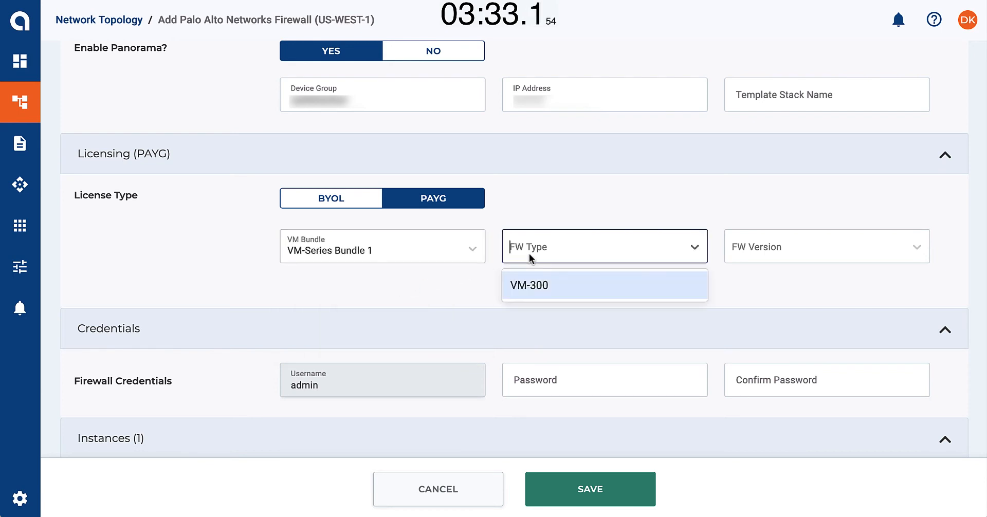
pyautogui.click(531, 286)
pyautogui.click(741, 247)
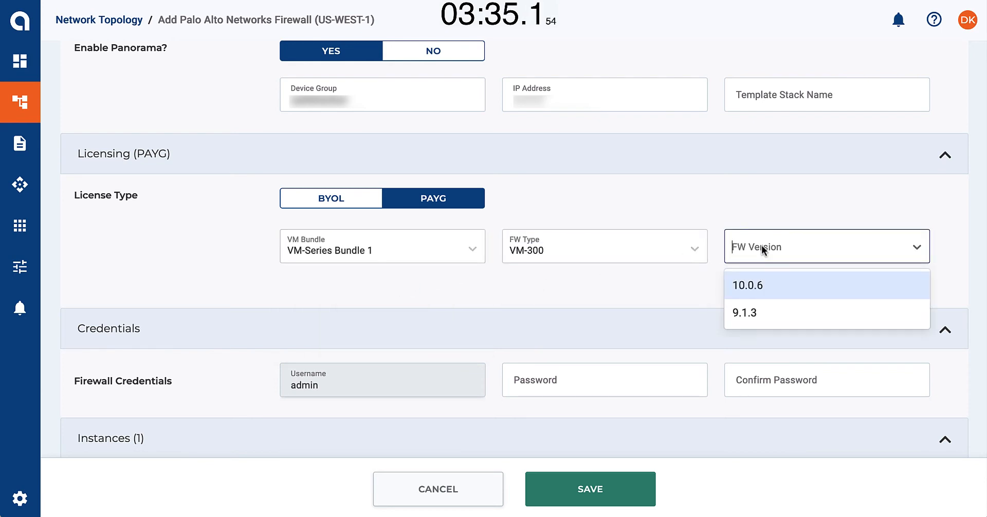
pyautogui.click(758, 286)
# Enter and confirm the password for the firewall's admin credentials
pyautogui.click(602, 381)
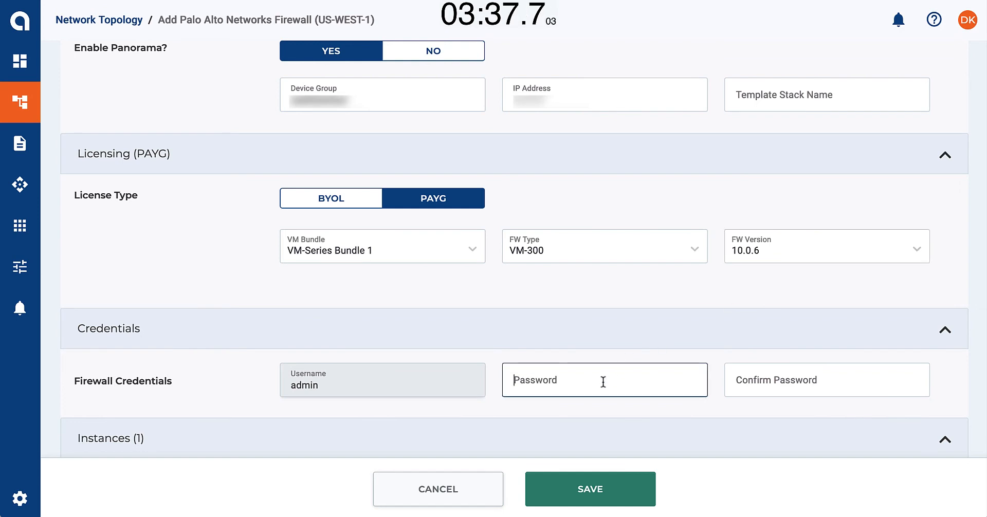
pyautogui.write('a')
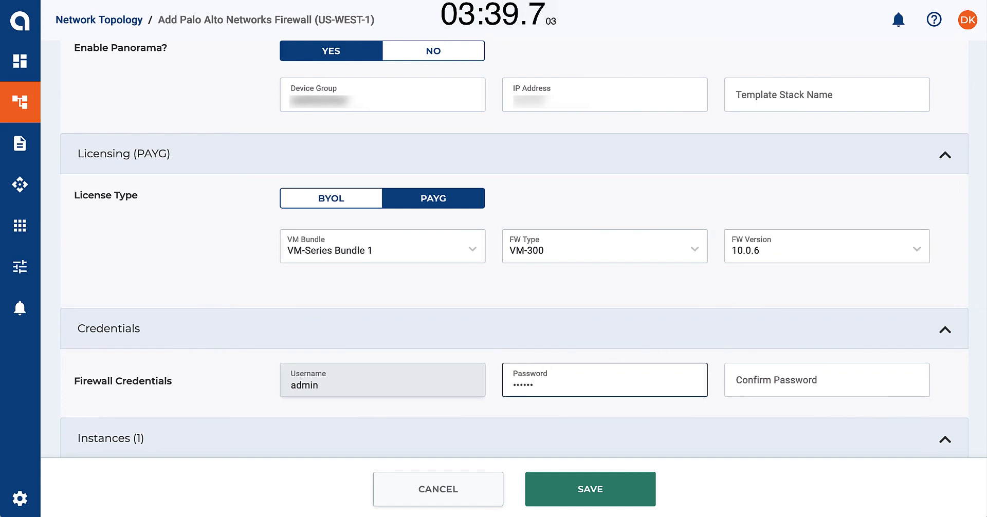
pyautogui.write('**')
pyautogui.press('Tab')
pyautogui.write('*****')
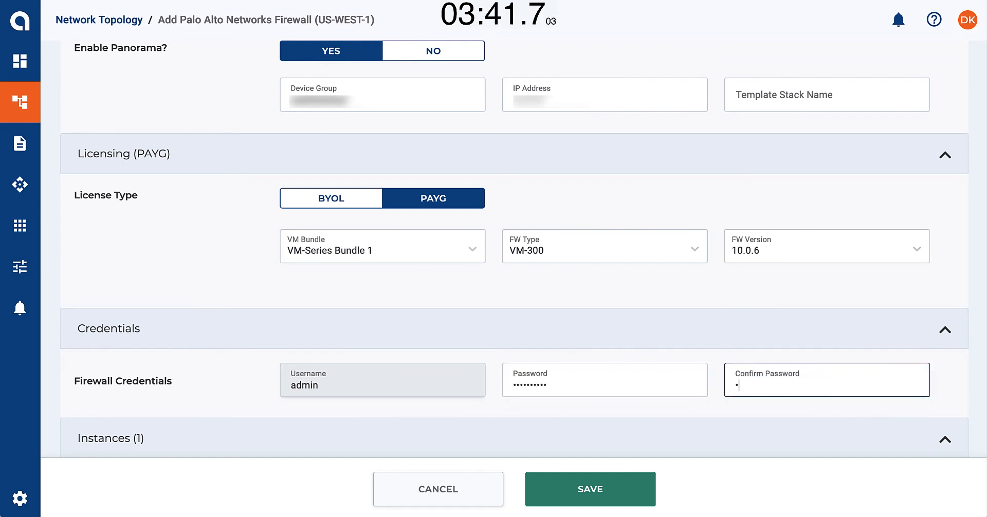
pyautogui.write('***')
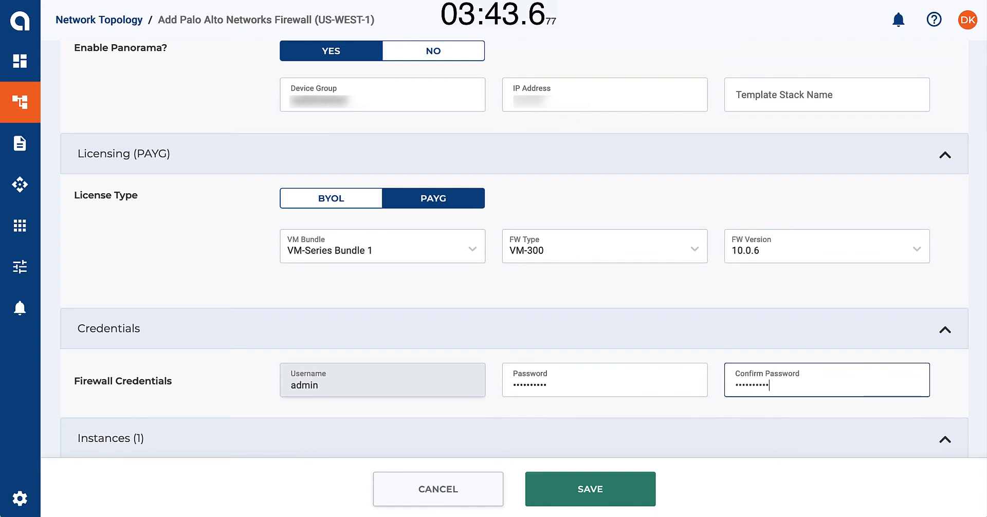
# Set the firewall's instance scale to a minimum of 2 and a maximum of 4
pyautogui.scroll(-5, 514, 250)
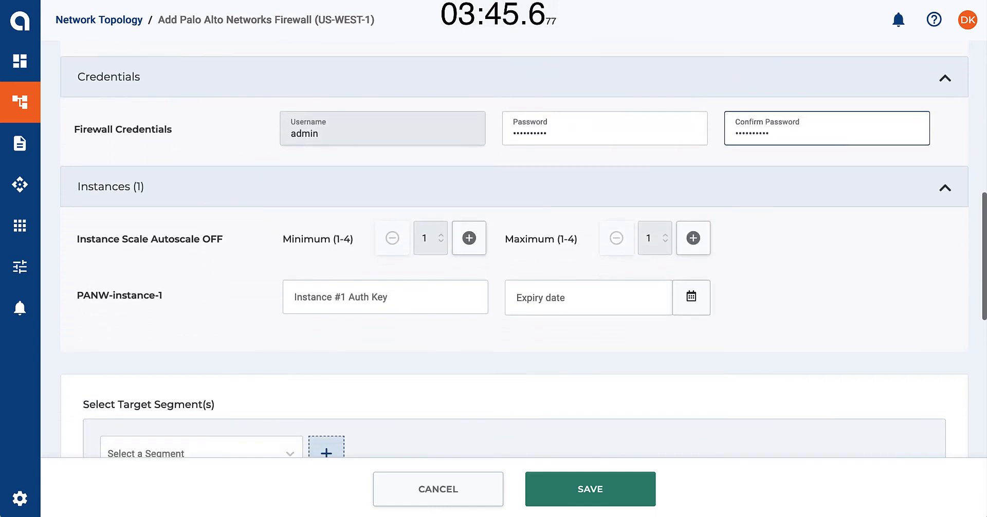
pyautogui.scroll(-1, 604, 386)
pyautogui.click(469, 174)
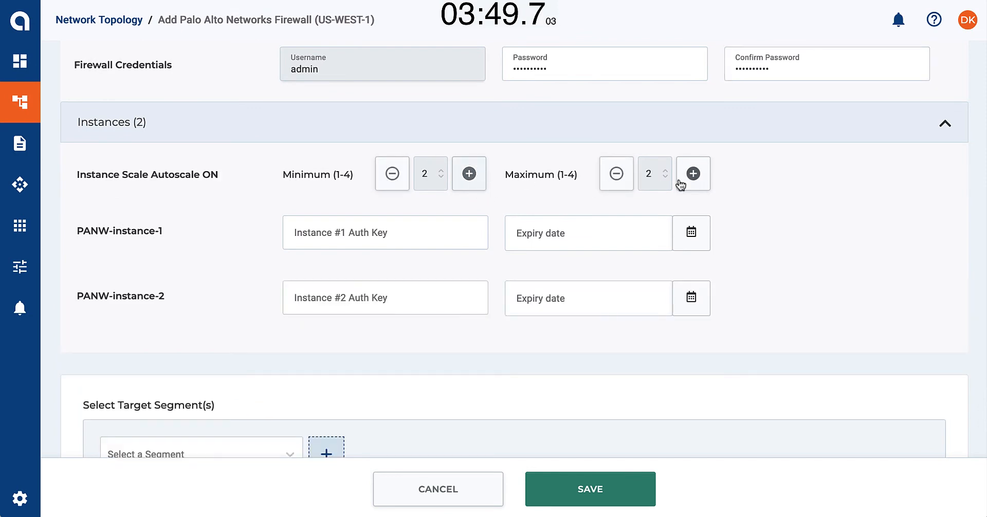
pyautogui.click(680, 183)
pyautogui.click(679, 182)
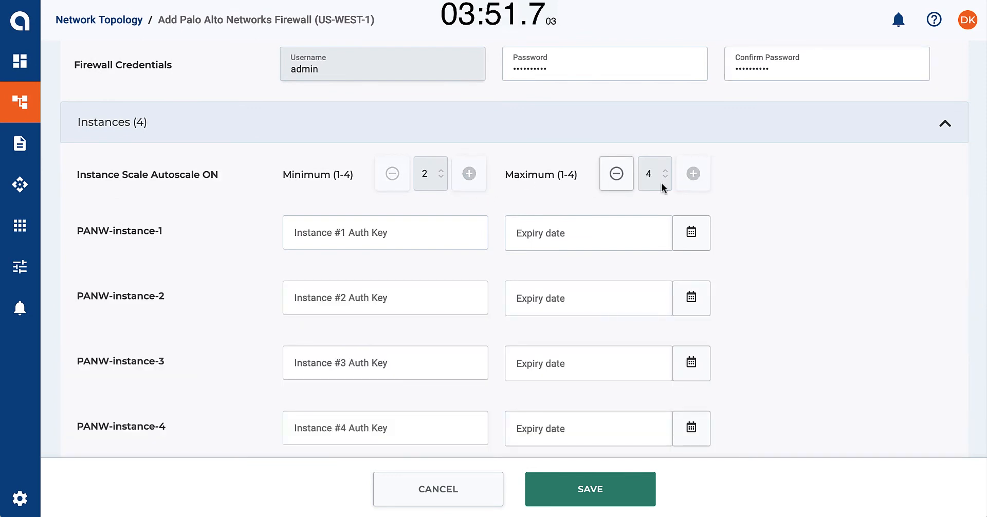
# Enter the auth key for each of the four PANW firewall instances
pyautogui.click(458, 238)
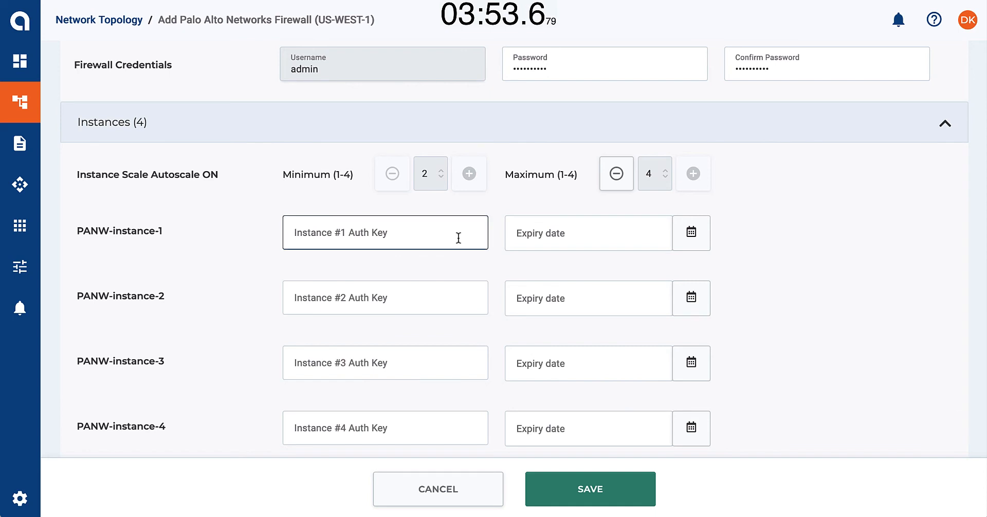
pyautogui.write('xxxxxxxxxxxxxxxxxxxxxxx')
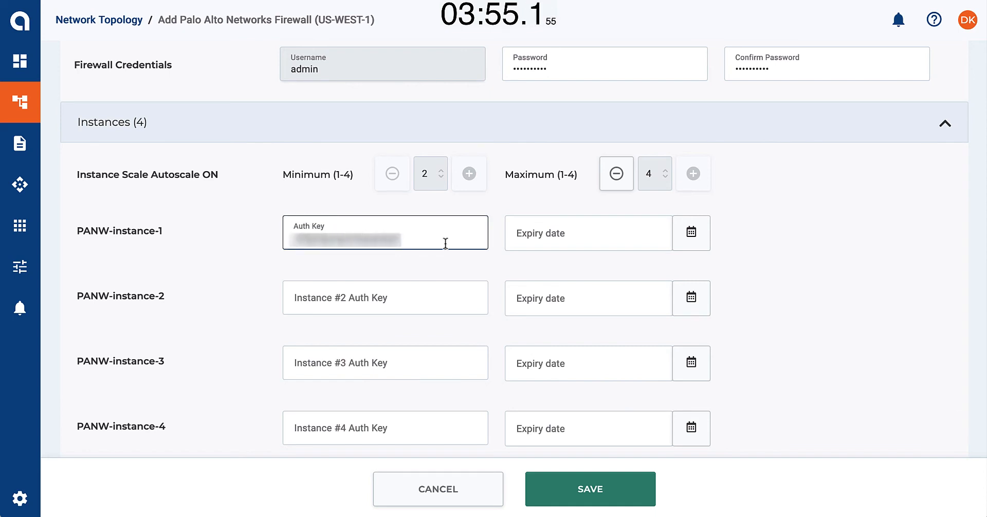
pyautogui.click(373, 293)
pyautogui.write('xxxxxxxxxxxxxxxxxxxxxxxxxxx')
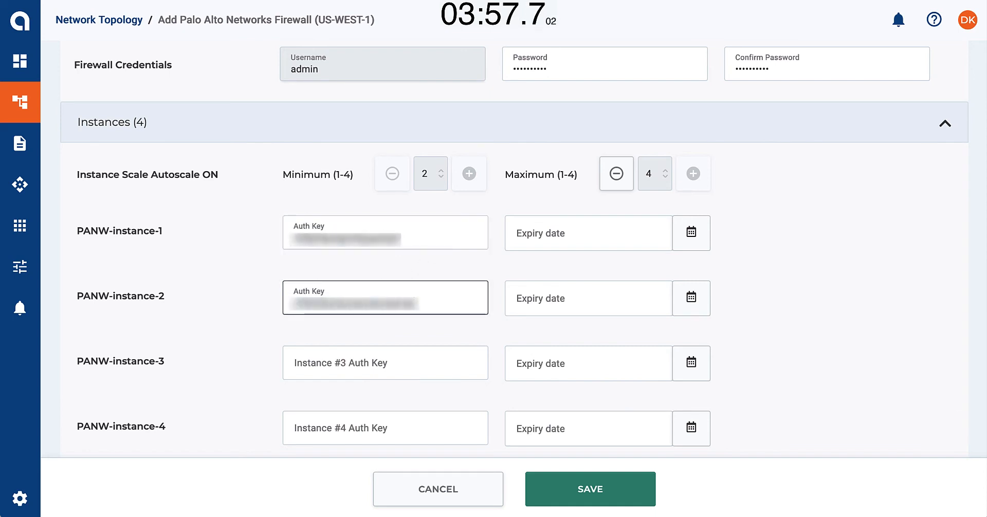
pyautogui.click(333, 360)
pyautogui.write('xxxxxxxxxxxx')
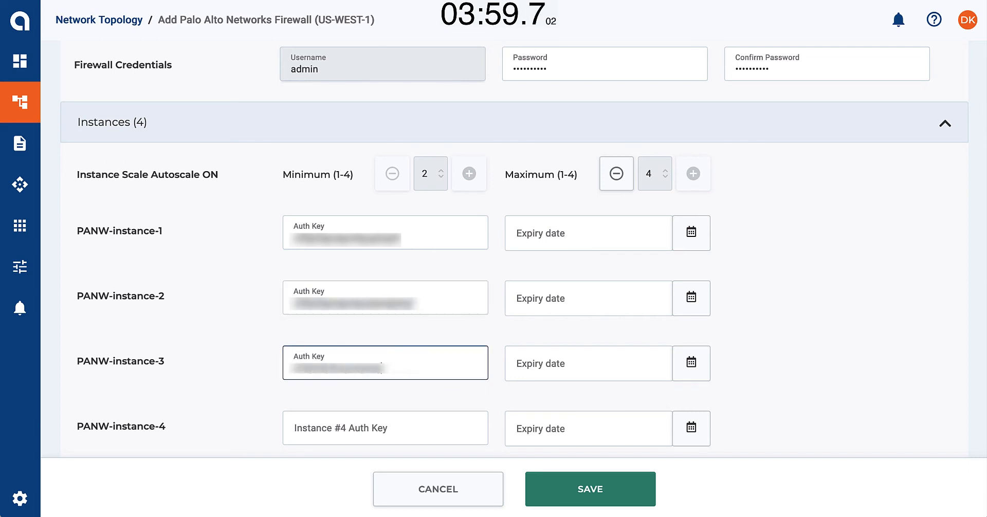
pyautogui.write('xxxxxxx')
pyautogui.click(310, 423)
pyautogui.write('xxxxxxxxxxxxxxxxxxxxxxxxxxx')
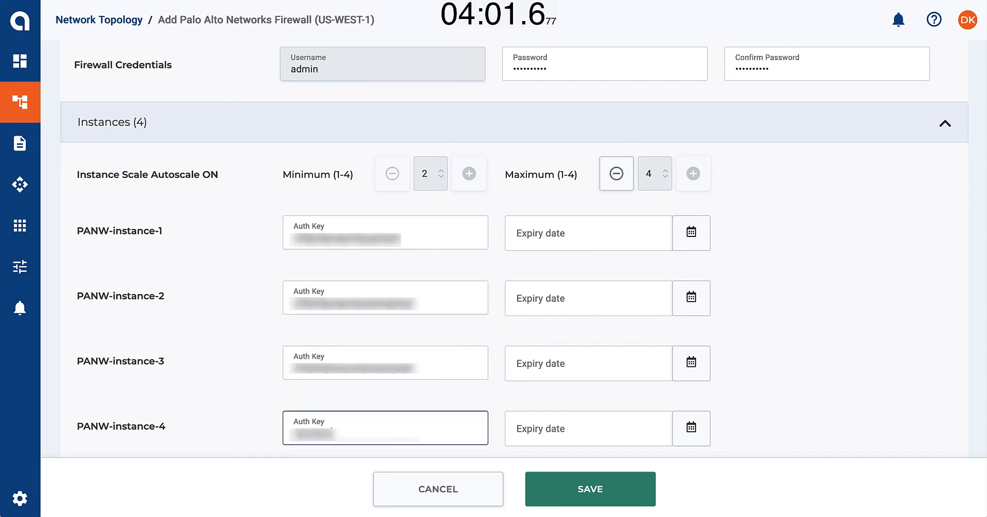
# Assign Operations as both the target segment and the management segment of the firewall
pyautogui.scroll(-10, 514, 252)
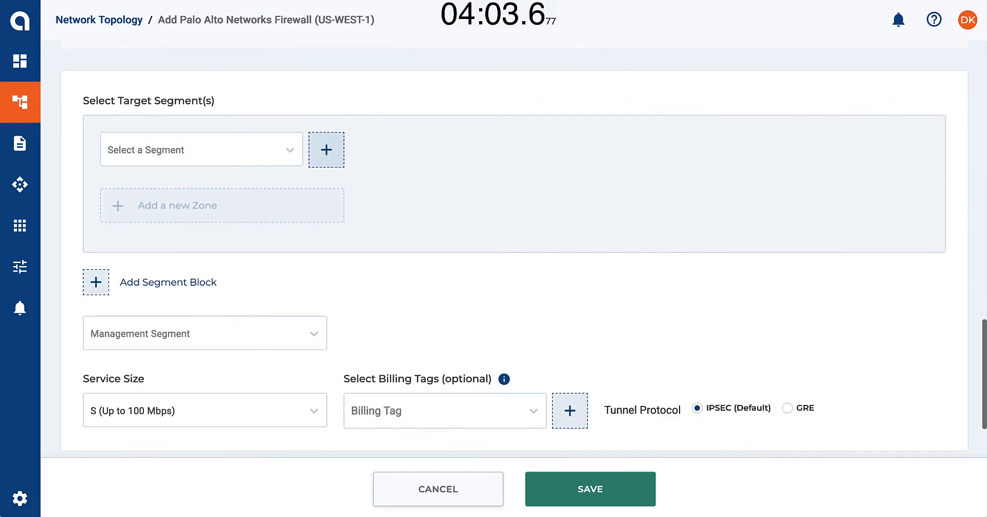
pyautogui.click(291, 151)
pyautogui.click(262, 210)
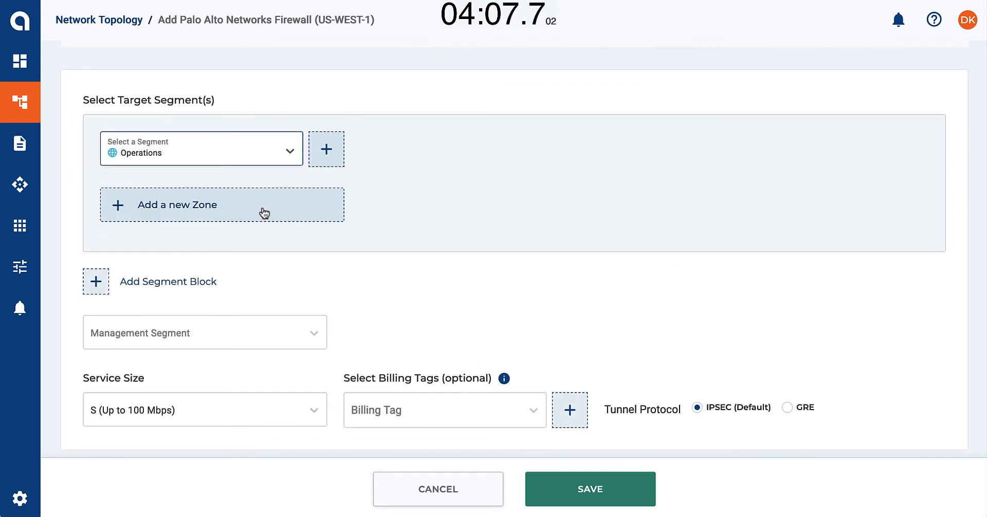
pyautogui.click(252, 332)
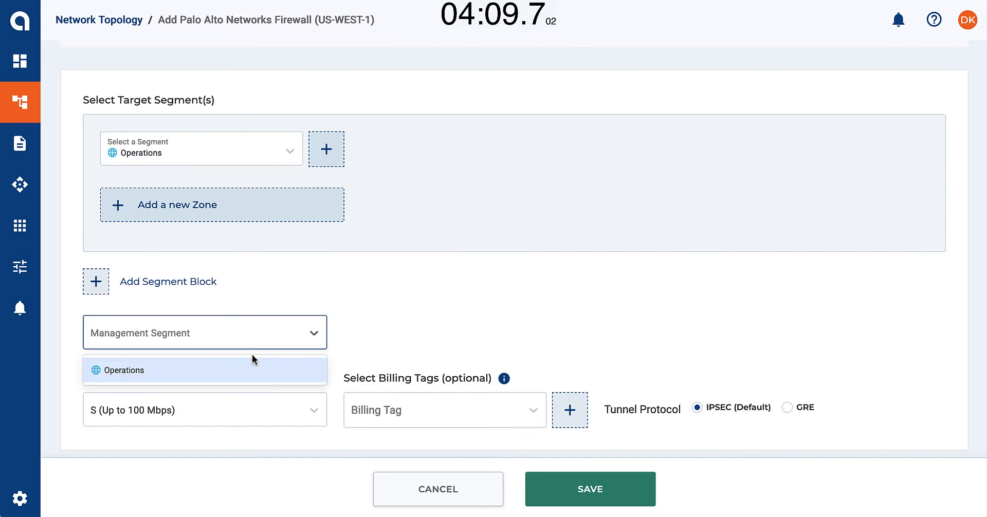
pyautogui.click(252, 368)
# Set the firewall's service size to L (Up to 1 Gbps) with billing tag Operations, and save the service
pyautogui.click(254, 411)
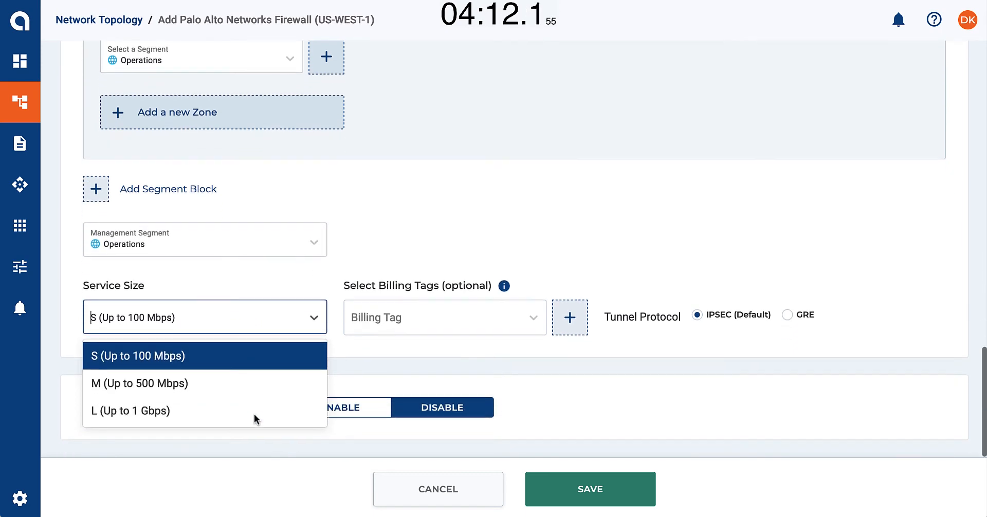
pyautogui.click(254, 414)
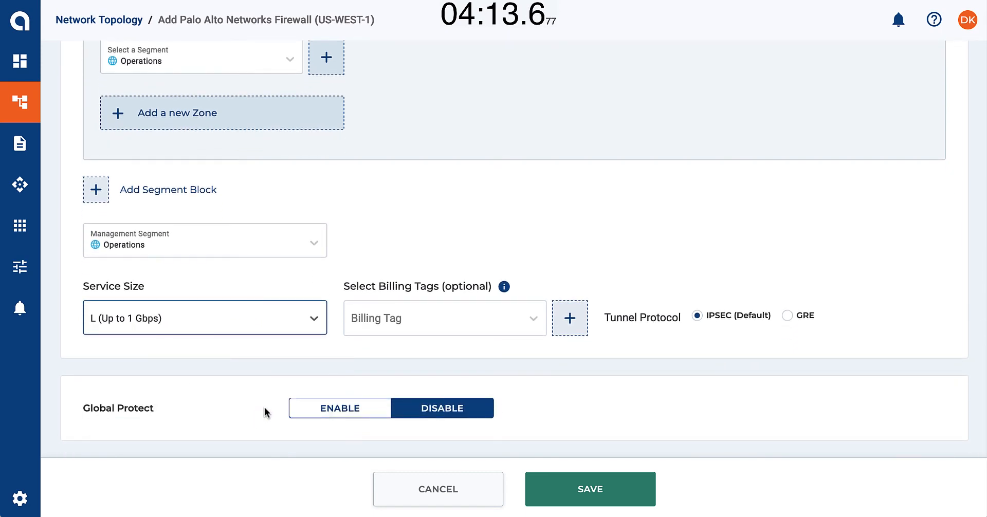
pyautogui.click(396, 320)
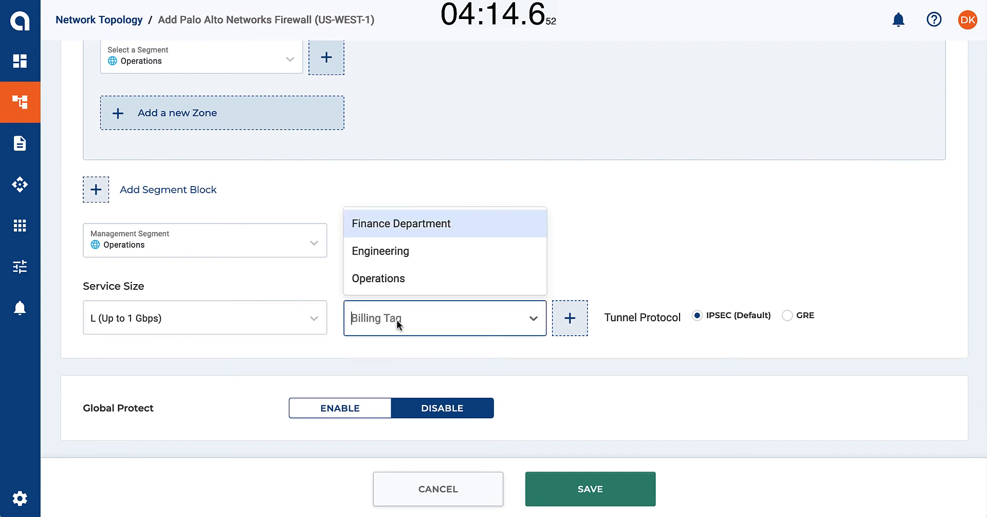
pyautogui.click(396, 281)
pyautogui.click(578, 490)
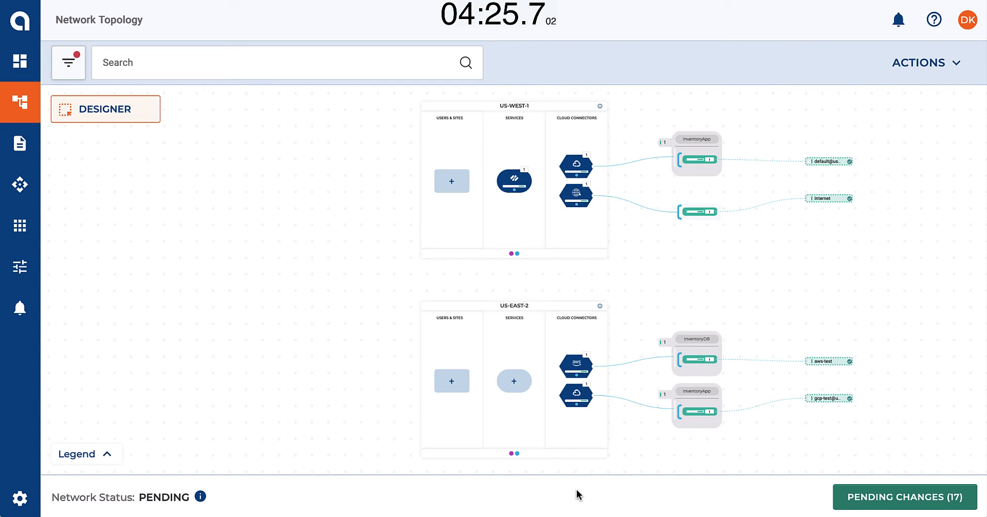
# Start a new policy from the network topology and name it InterRegionPolicy
pyautogui.click(923, 69)
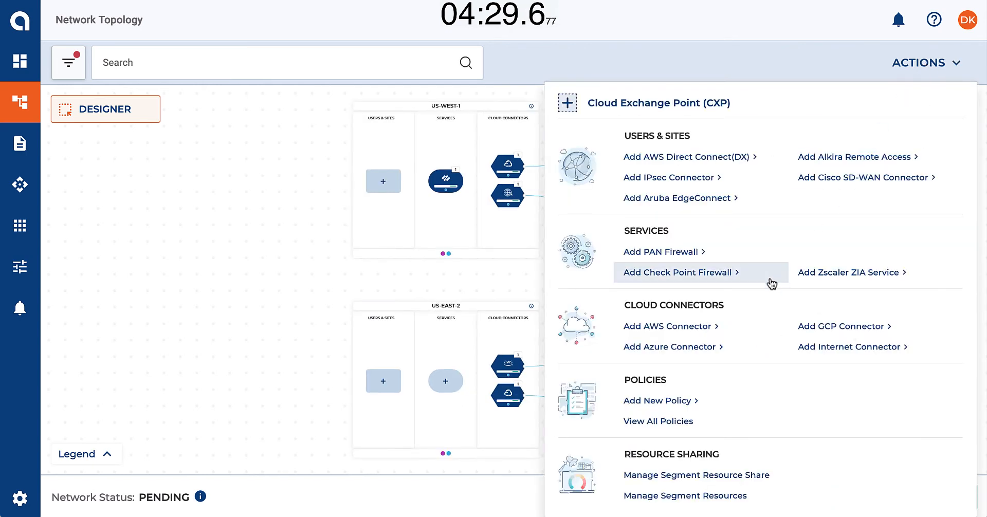
pyautogui.moveTo(668, 410)
pyautogui.click(724, 408)
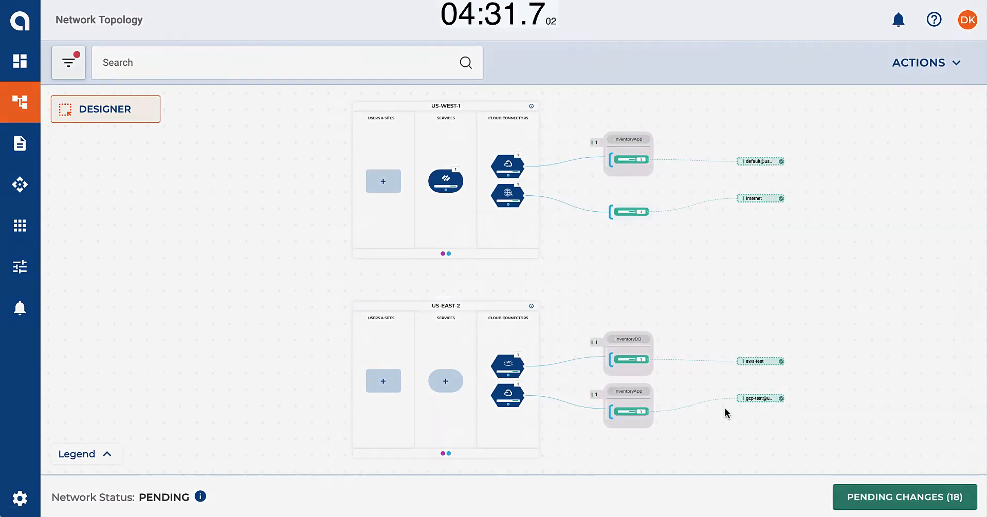
pyautogui.click(589, 222)
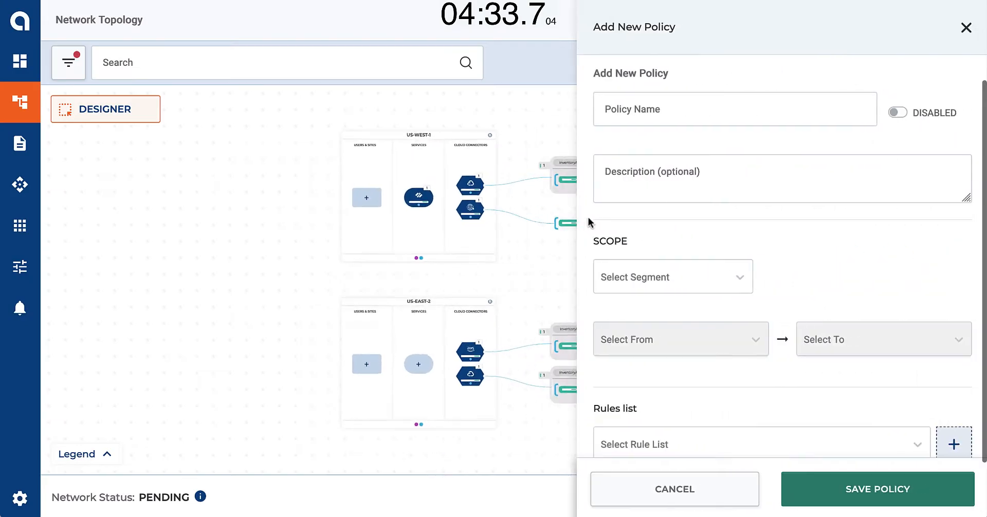
pyautogui.click(654, 102)
pyautogui.write('Int')
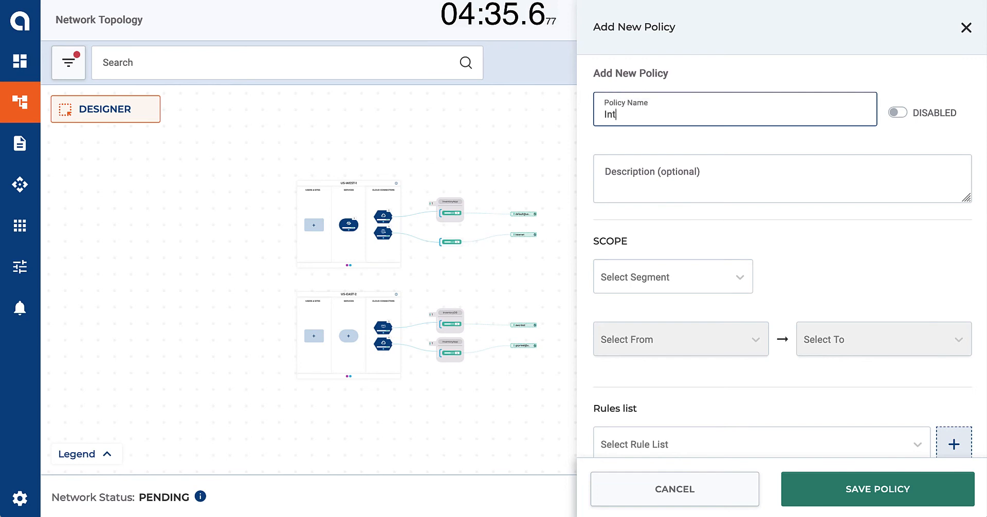
pyautogui.write('erRegionPolicy')
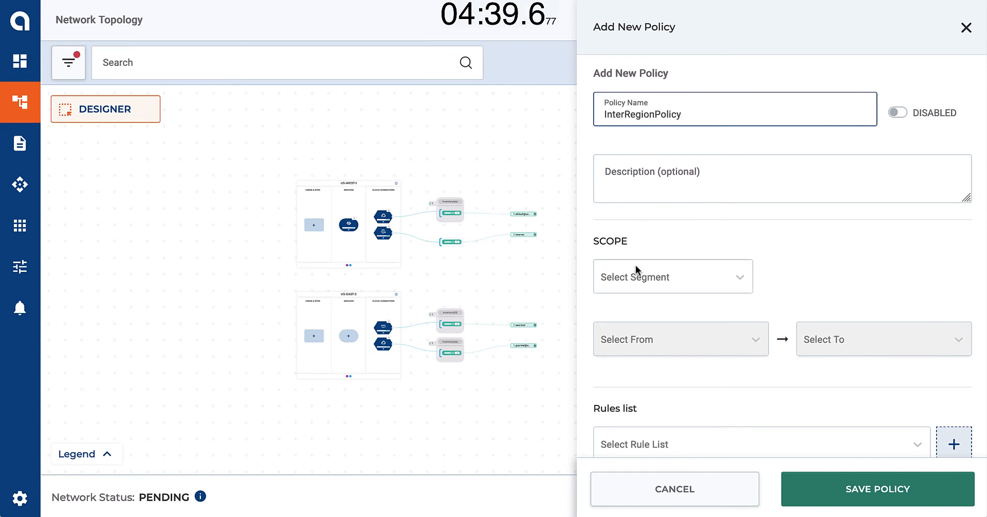
# Scope the policy to segment Operations, from default@us-west2 to gcp-test@us-east4
pyautogui.click(638, 277)
pyautogui.click(638, 339)
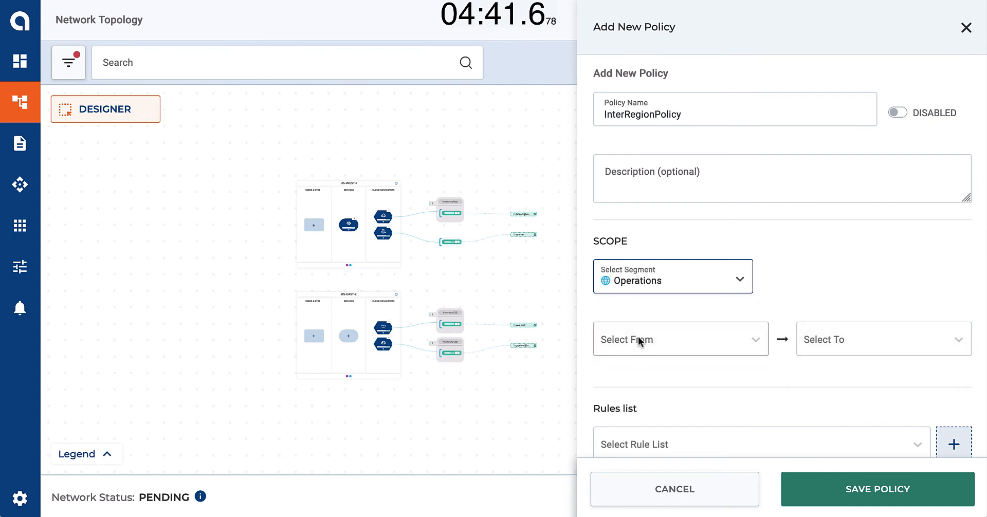
pyautogui.click(637, 339)
pyautogui.click(642, 470)
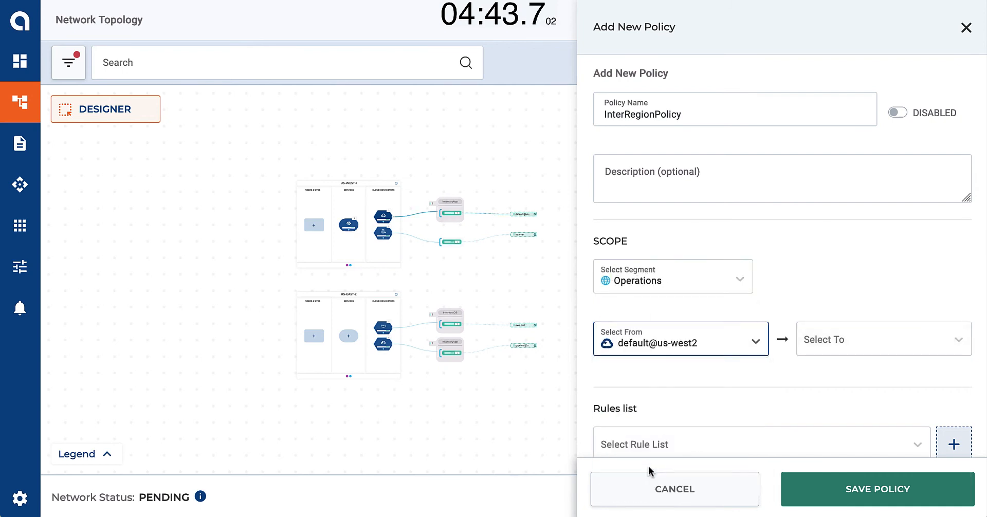
pyautogui.click(828, 345)
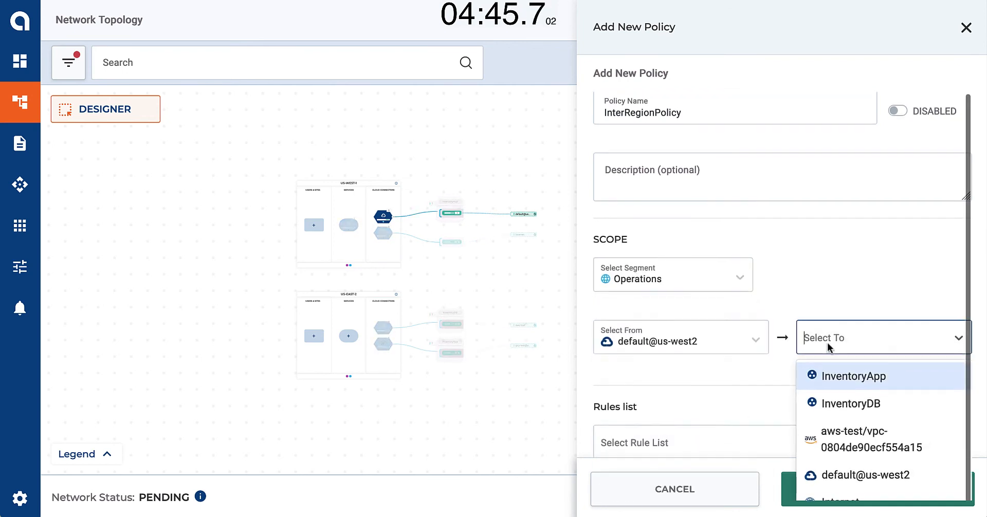
pyautogui.scroll(-1, 837, 401)
pyautogui.click(843, 465)
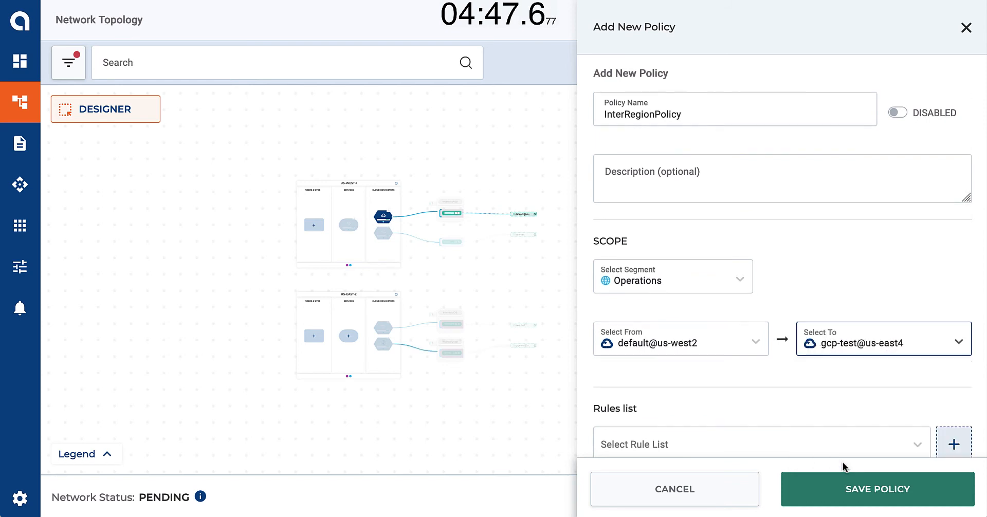
# Apply the InterRegion + PANW rule list to the policy and save it
pyautogui.click(841, 456)
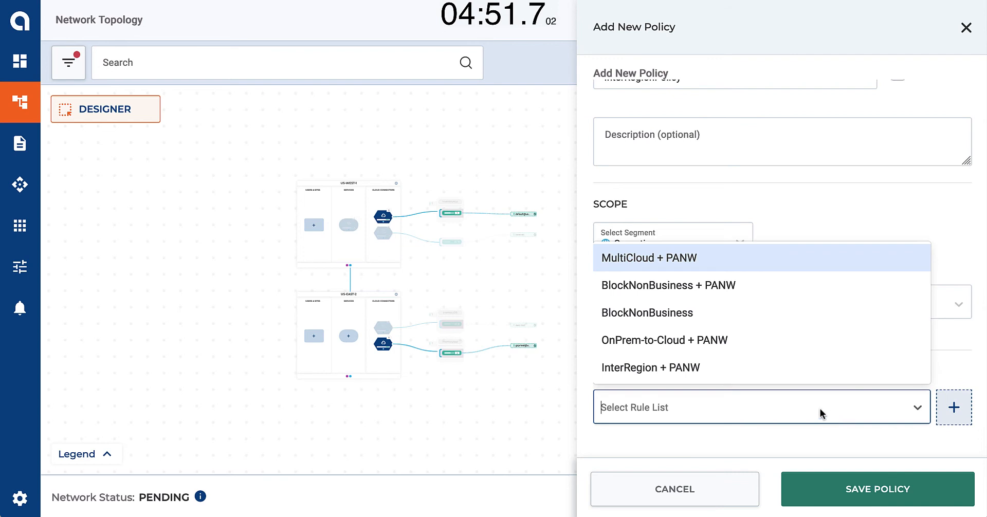
pyautogui.click(733, 372)
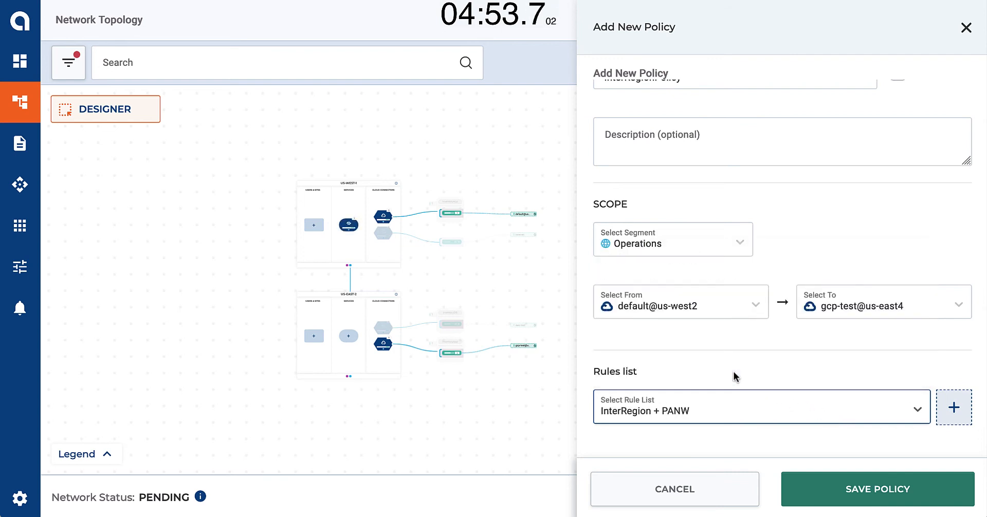
pyautogui.click(847, 490)
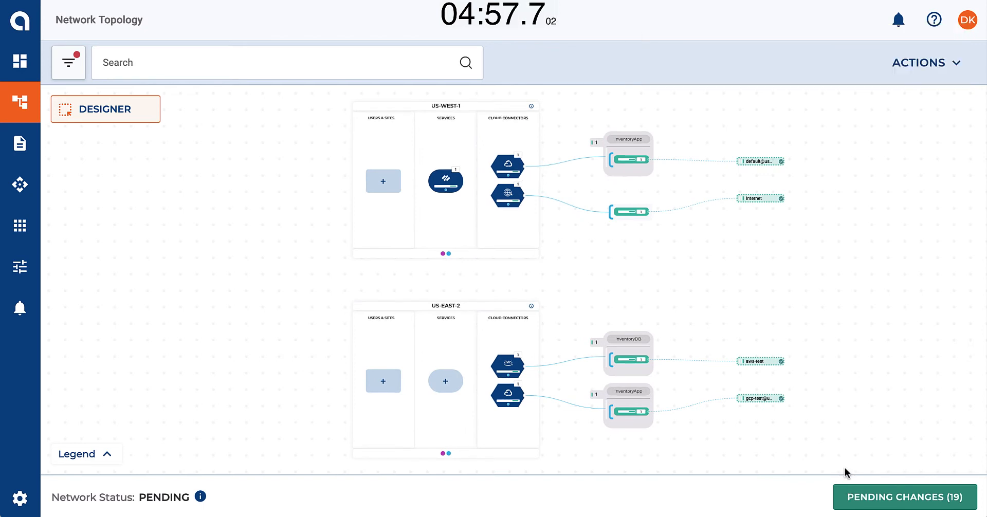
# Start another new policy from the network topology and name it MultiCloudPolicy
pyautogui.click(919, 66)
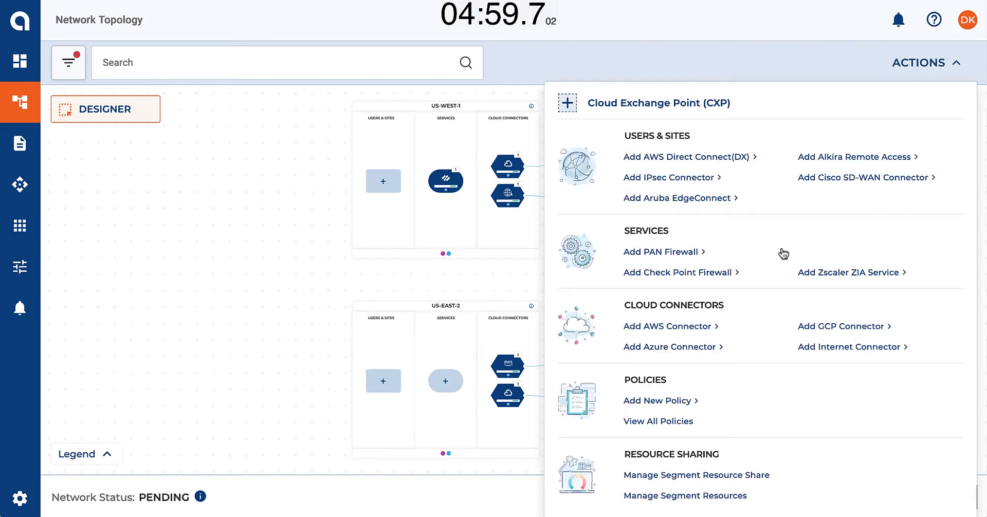
pyautogui.moveTo(691, 401)
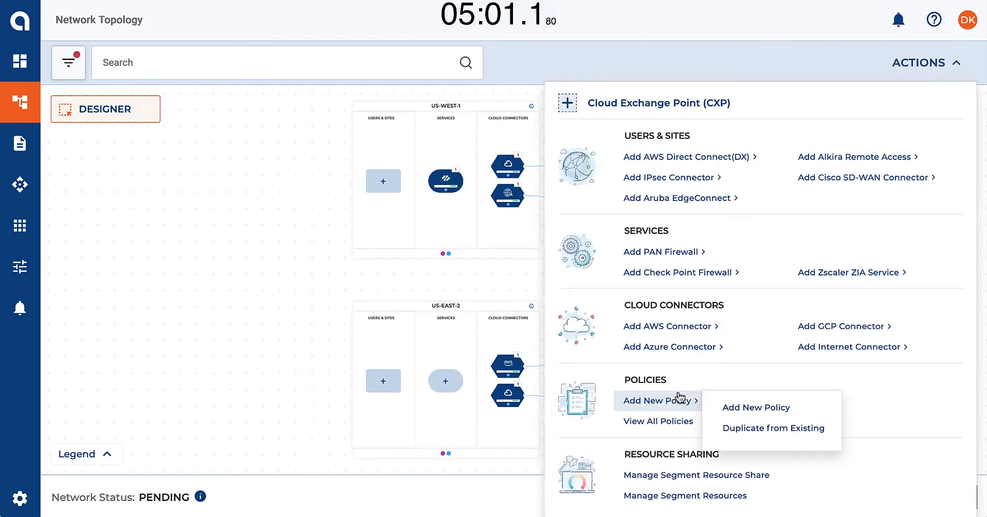
pyautogui.click(734, 409)
pyautogui.click(624, 217)
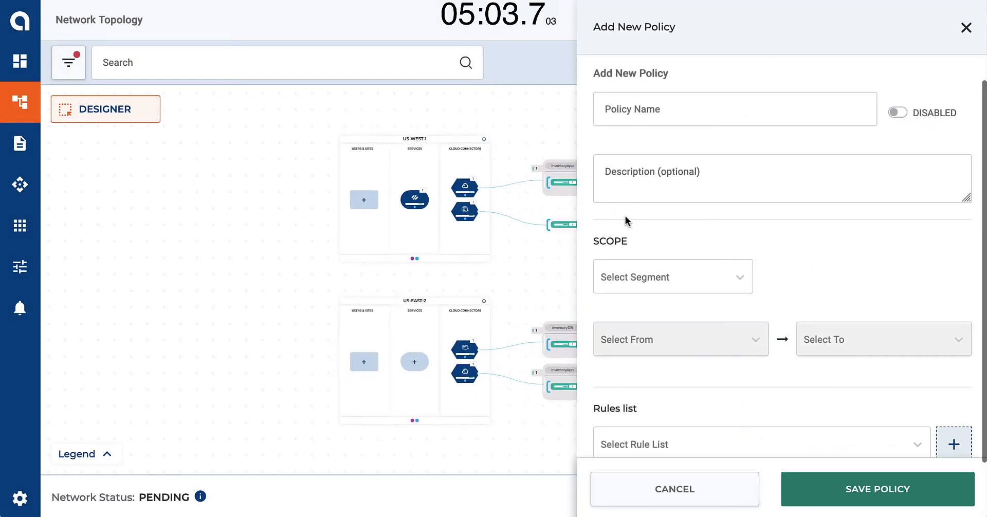
pyautogui.click(632, 105)
pyautogui.write('Mu')
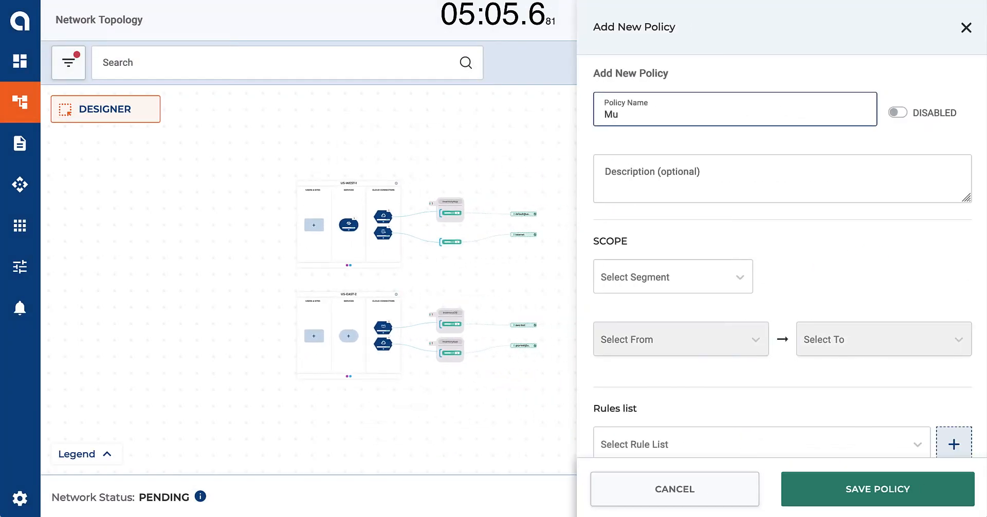
pyautogui.write('ltiCloudPolicy')
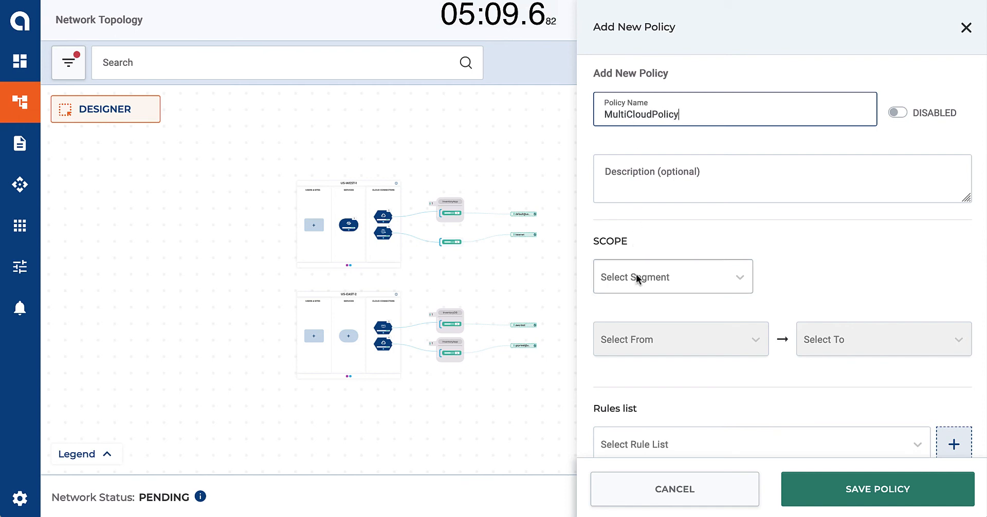
# Scope MultiCloudPolicy to segment Operations, from group InventoryApp to group InventoryDB
pyautogui.click(637, 277)
pyautogui.click(640, 341)
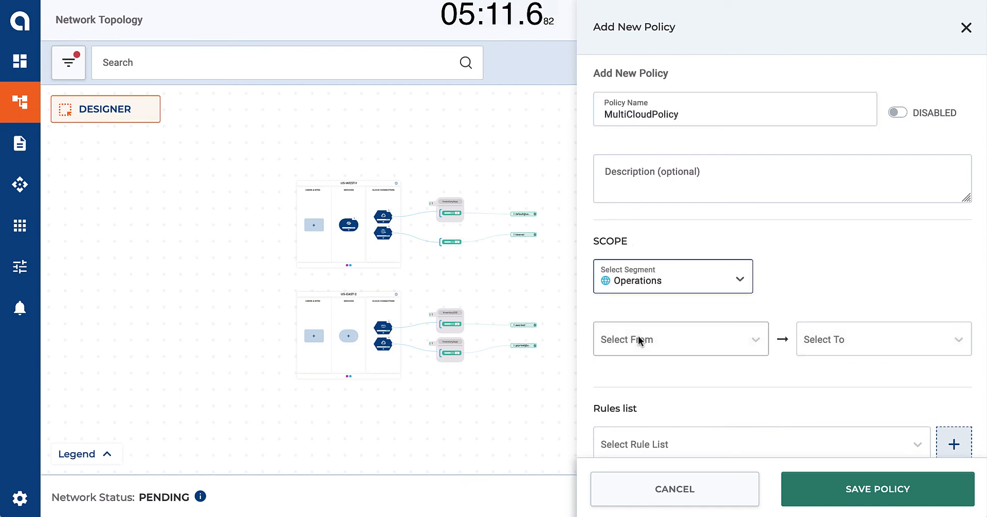
pyautogui.click(640, 341)
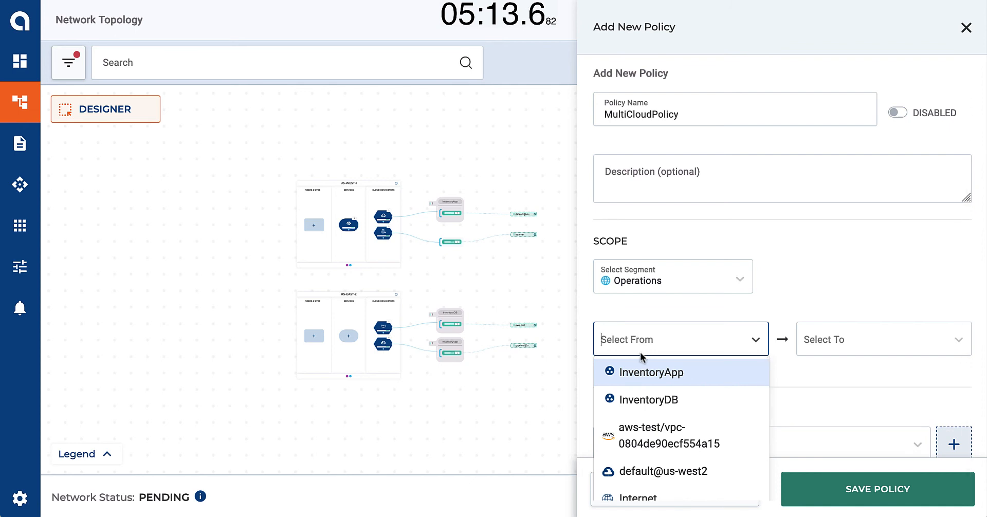
pyautogui.click(642, 373)
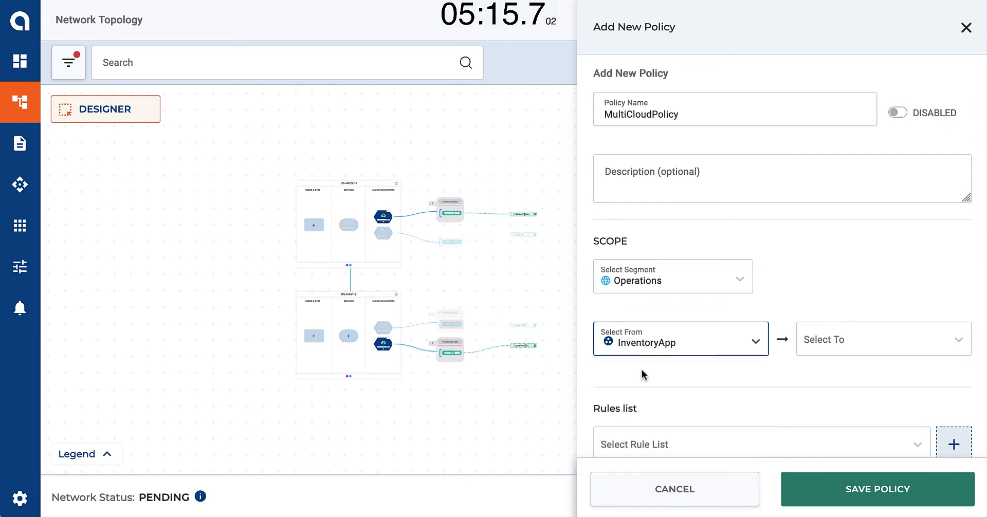
pyautogui.click(812, 346)
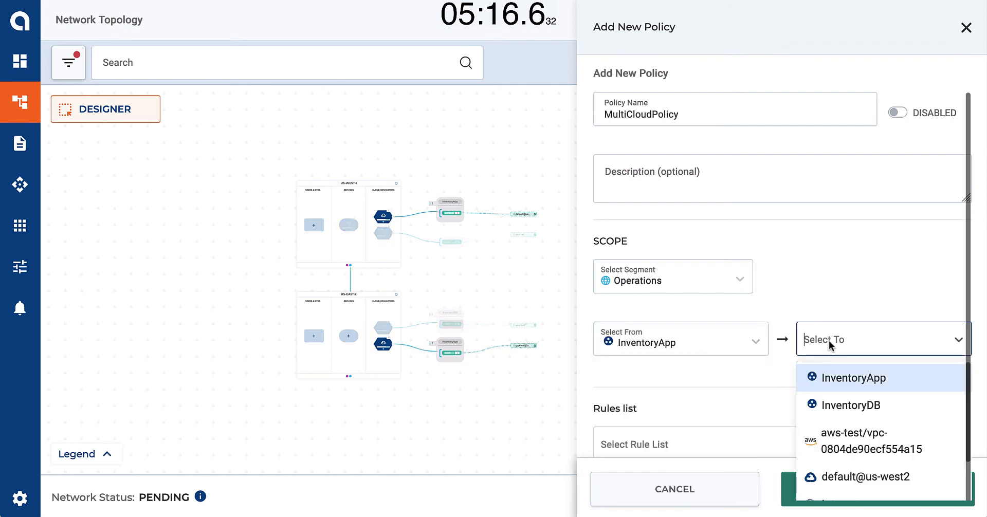
pyautogui.click(837, 405)
# Apply the MultiCloud + PANW rule list to MultiCloudPolicy and save the policy
pyautogui.click(826, 442)
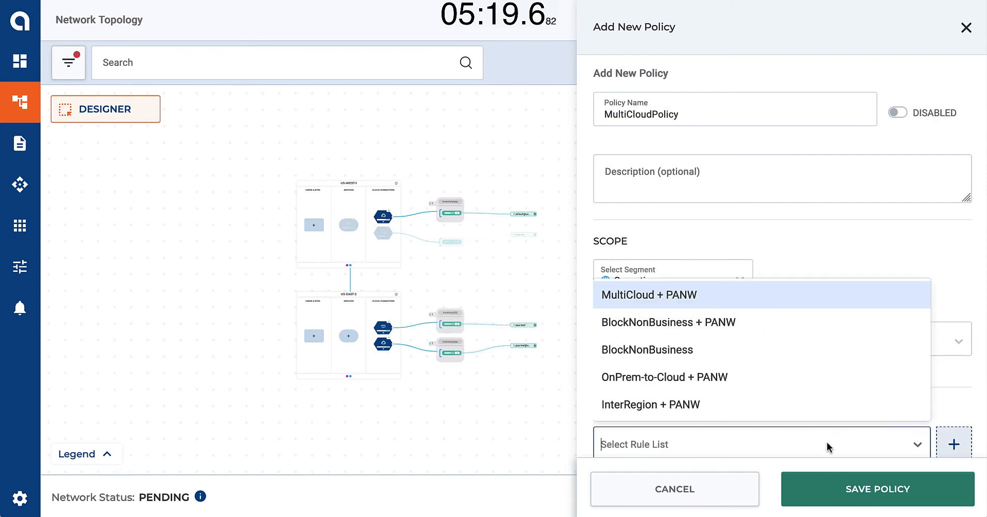
pyautogui.click(703, 302)
pyautogui.click(831, 498)
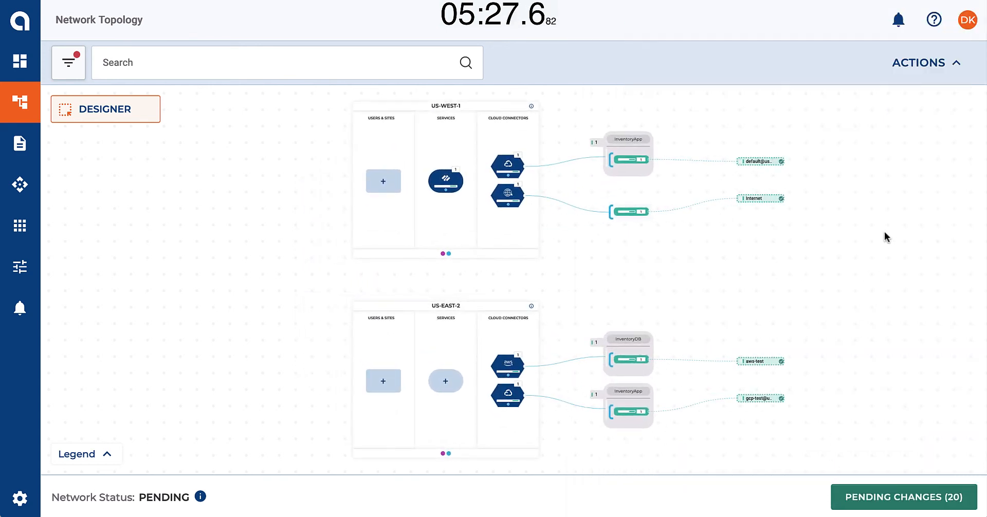
# Start a third new policy from the network topology and name it InternetPolicy
pyautogui.click(923, 68)
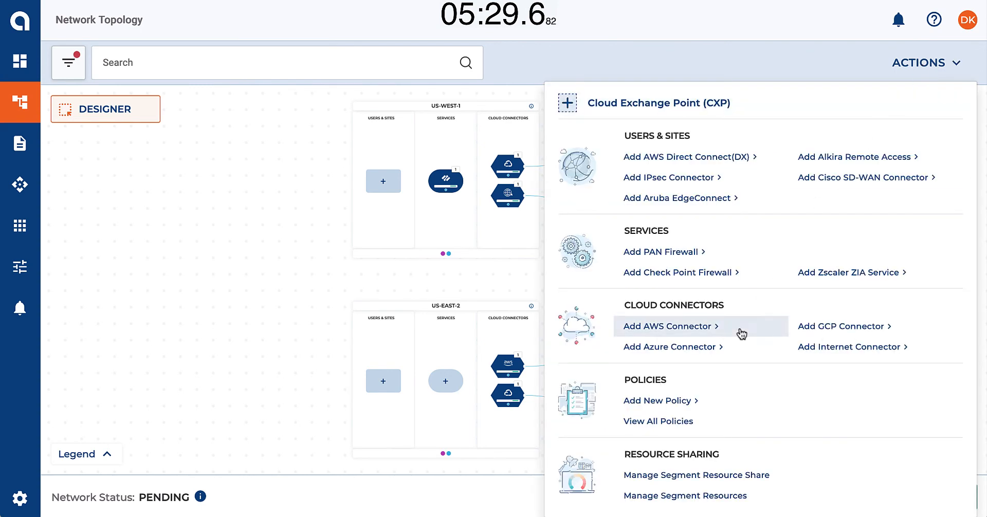
pyautogui.click(679, 404)
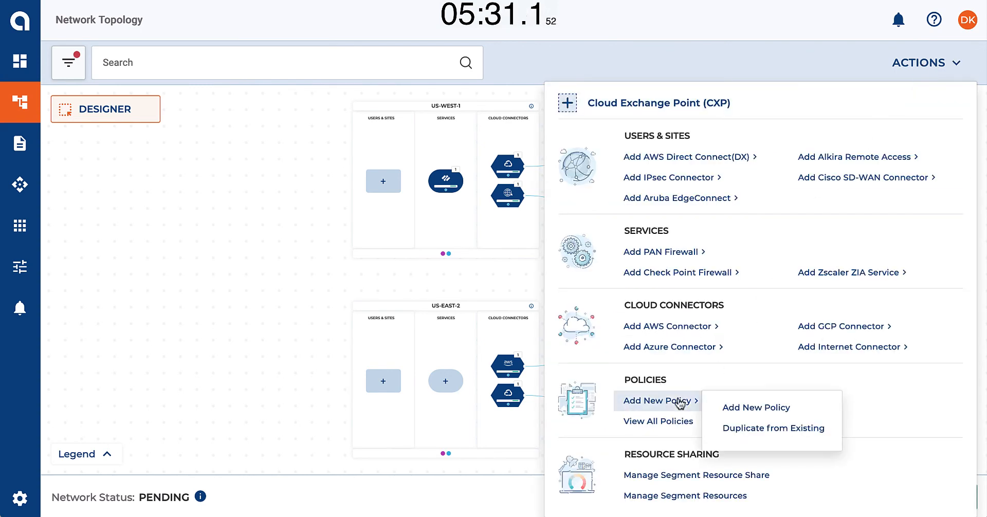
pyautogui.click(742, 406)
pyautogui.click(721, 220)
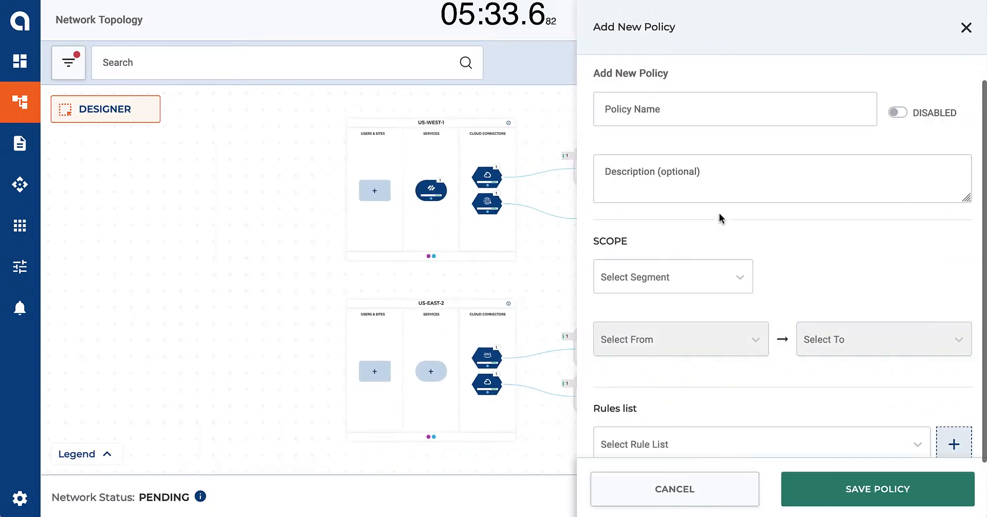
pyautogui.click(685, 114)
pyautogui.write('InternetPolicy')
# Scope InternetPolicy to segment Operations, from default@us-west2 to the Internet connector
pyautogui.click(665, 279)
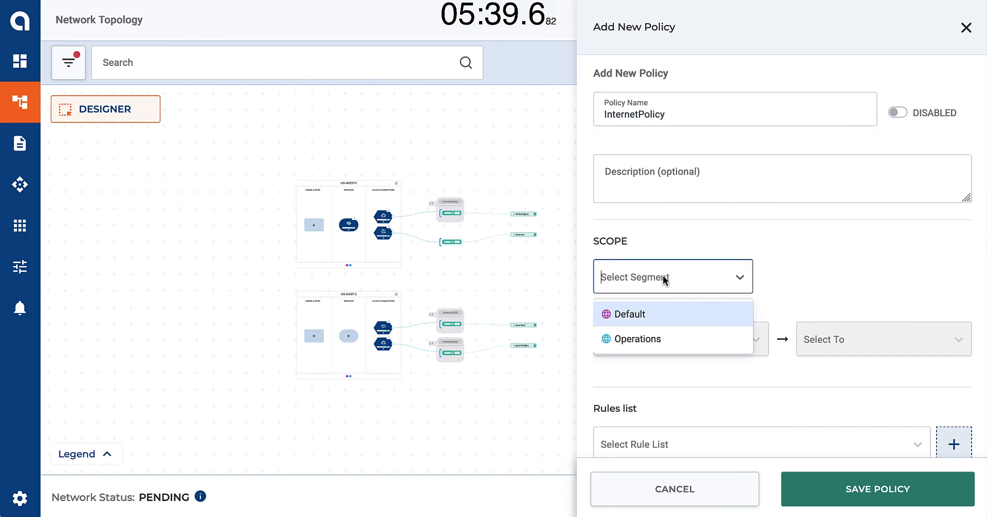
pyautogui.click(656, 338)
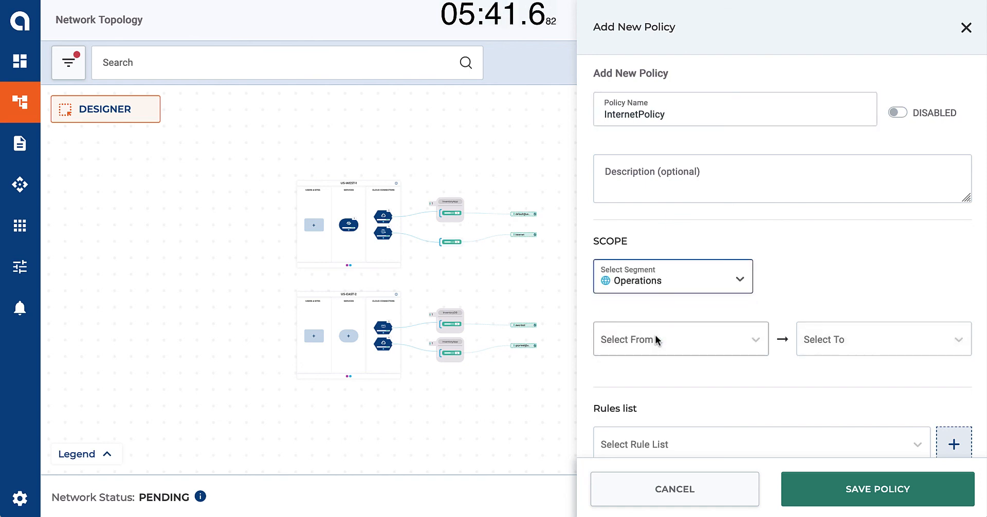
pyautogui.click(656, 339)
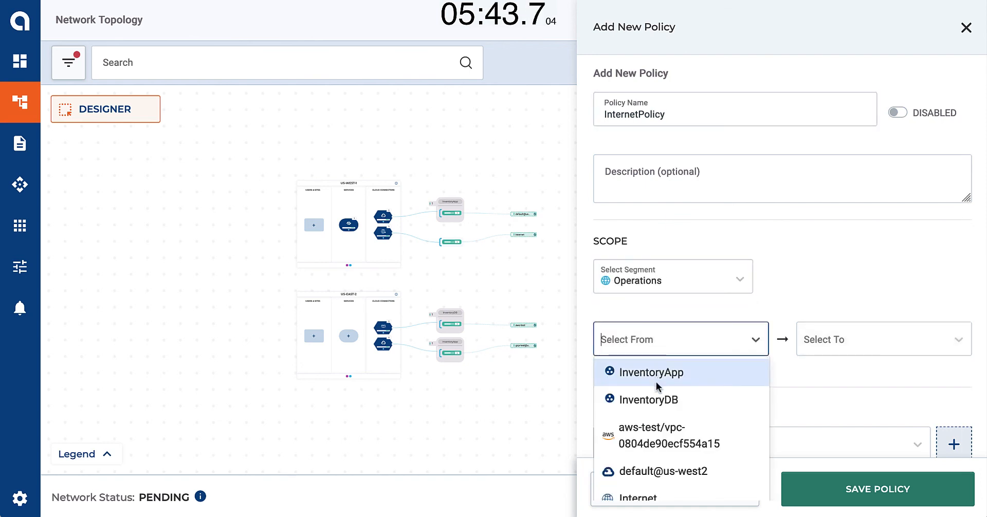
pyautogui.click(660, 472)
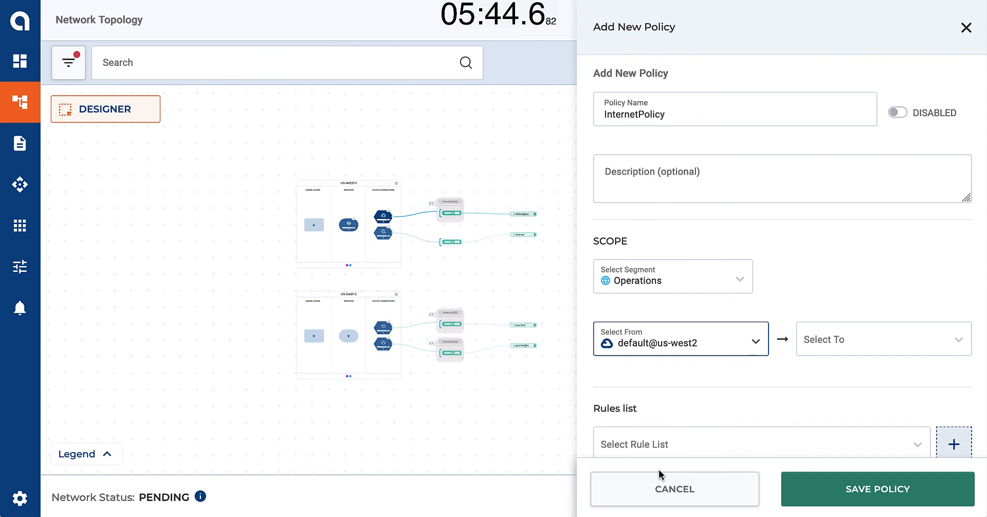
pyautogui.click(827, 339)
pyautogui.scroll(-2, 838, 432)
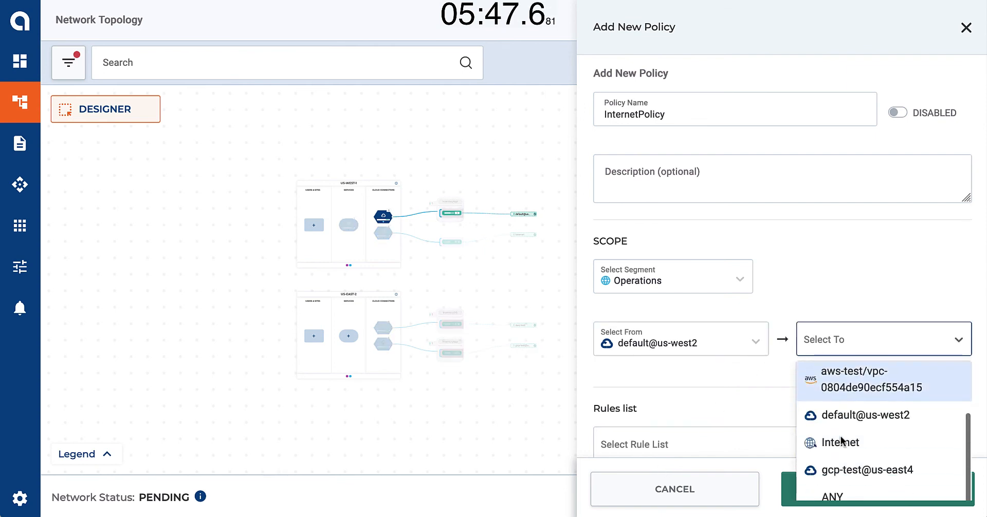
pyautogui.click(841, 441)
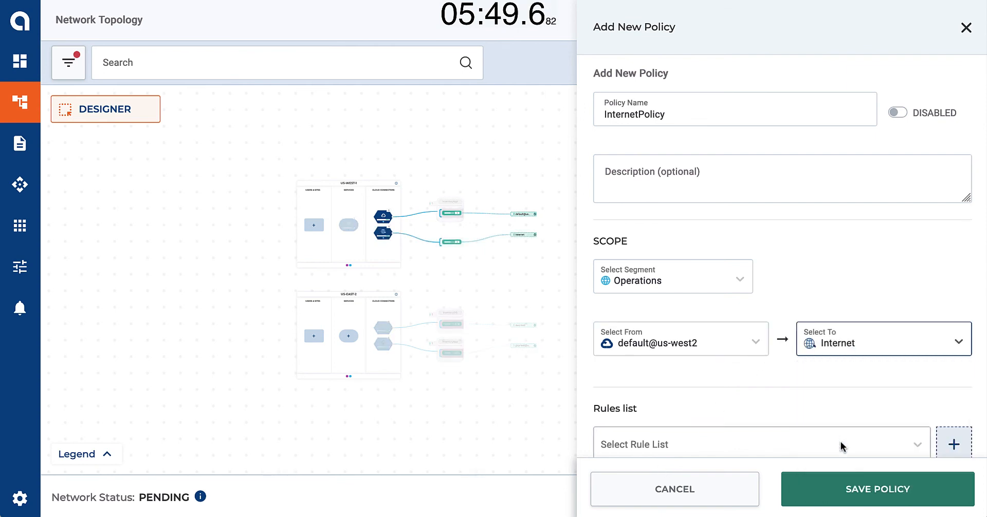
# Apply the BlockNonBusiness + PANW rule list to InternetPolicy and save the policy
pyautogui.click(840, 444)
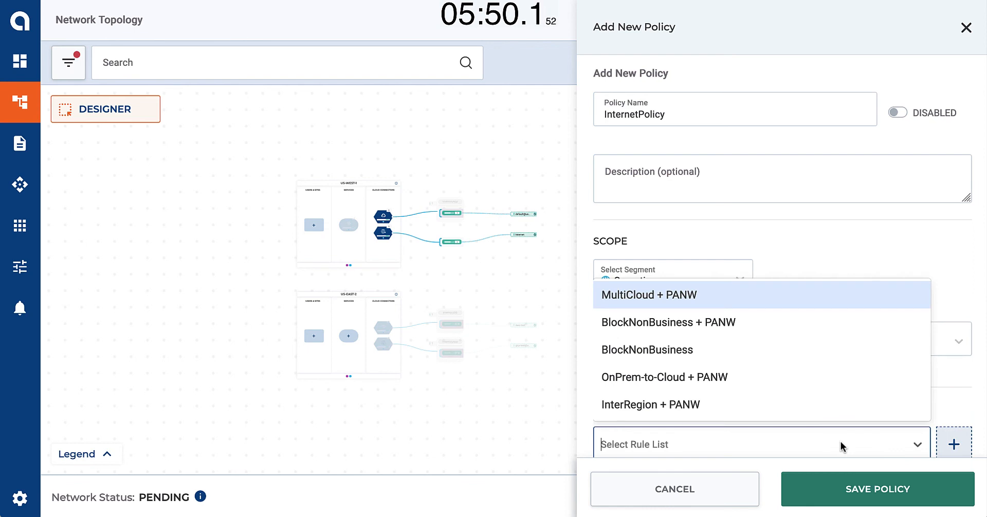
pyautogui.click(735, 322)
pyautogui.click(833, 483)
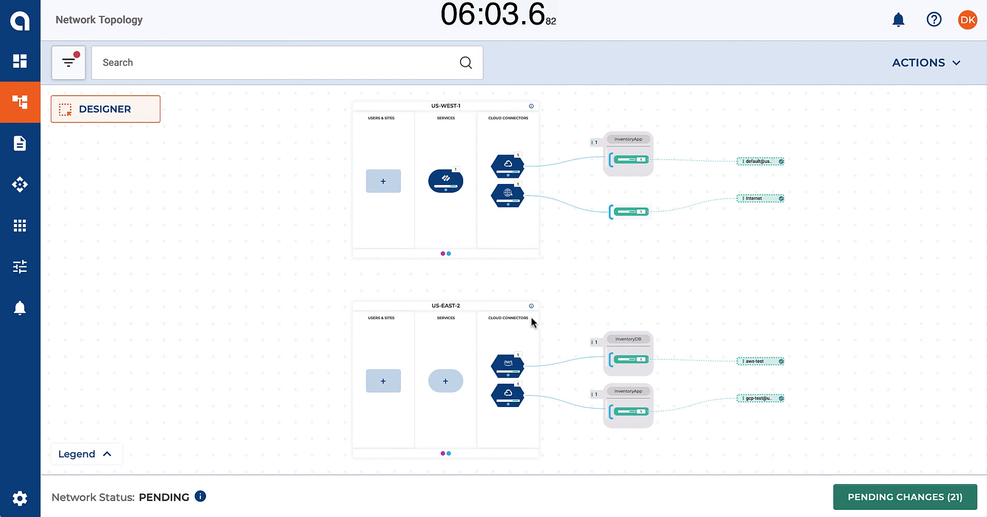
# Start an IPsec connector under Users & Sites of the US-WEST-1 exchange point and name it Site
pyautogui.click(390, 189)
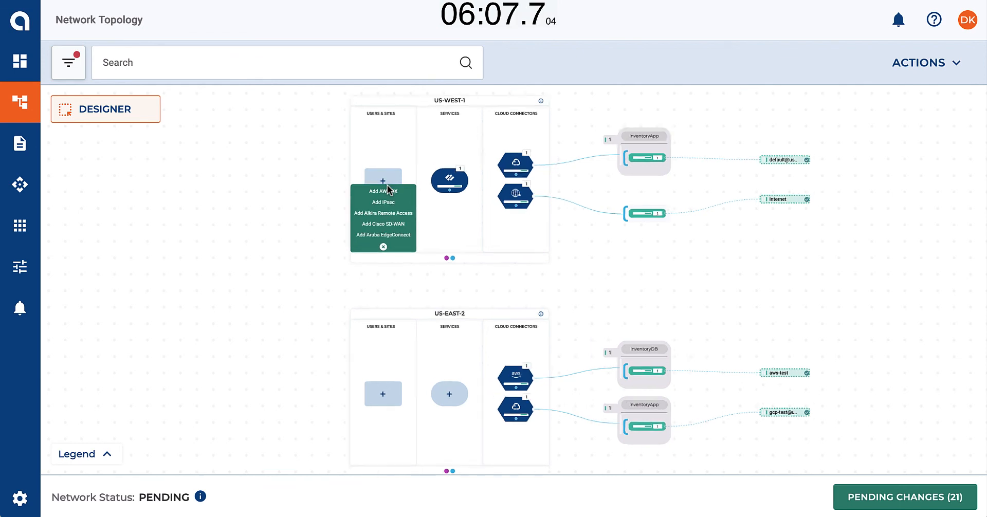
pyautogui.click(381, 214)
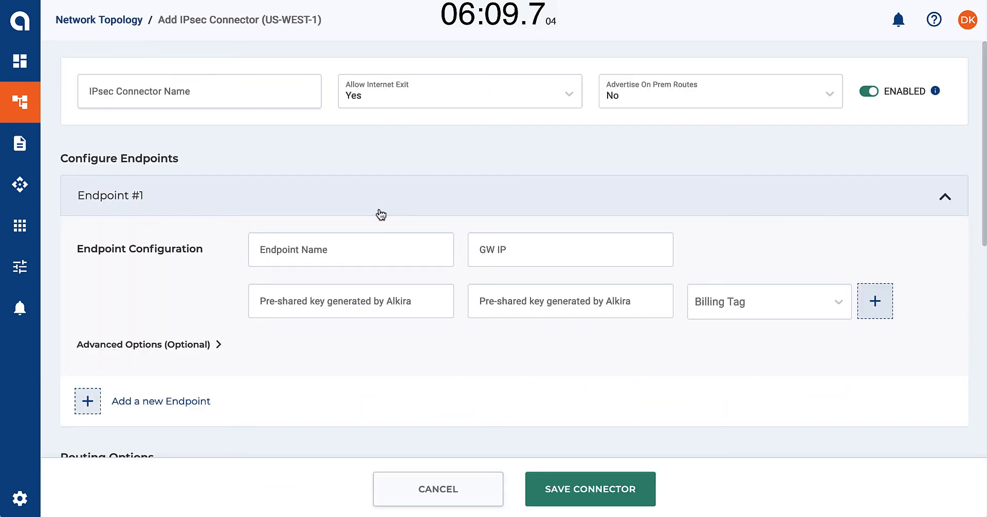
pyautogui.click(270, 90)
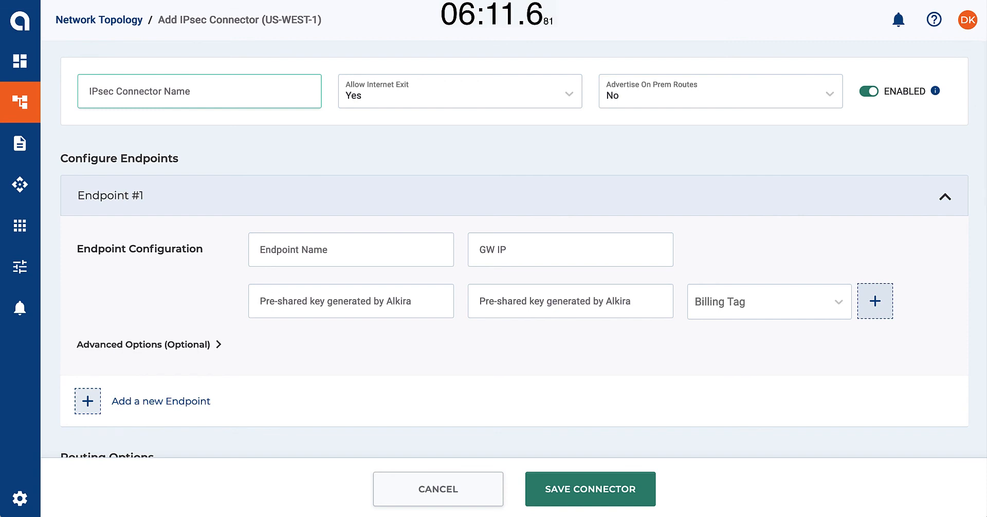
pyautogui.write('Site')
# Configure the connector's first endpoint as Router1 with gateway IP 2.2.2.2
pyautogui.click(347, 255)
pyautogui.write('Router1')
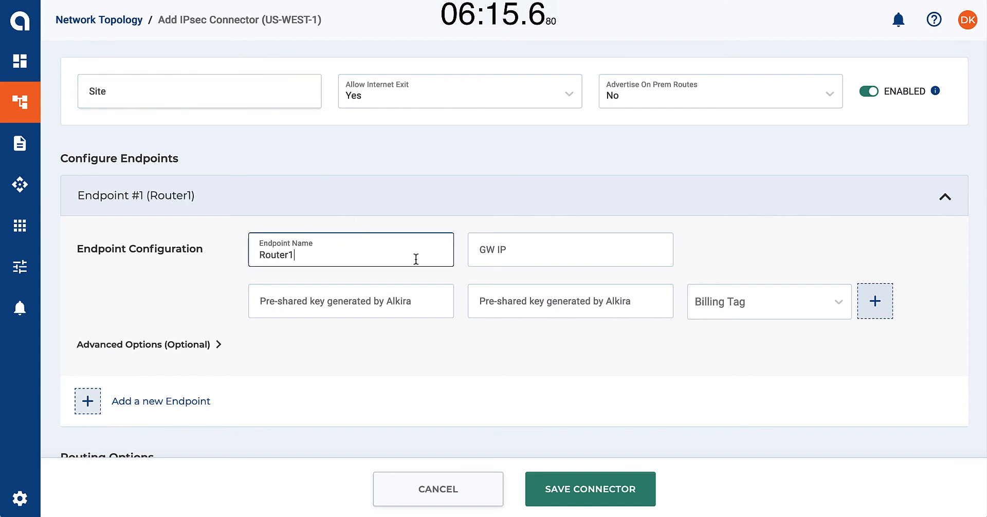
pyautogui.click(507, 257)
pyautogui.write('2.2.2.2')
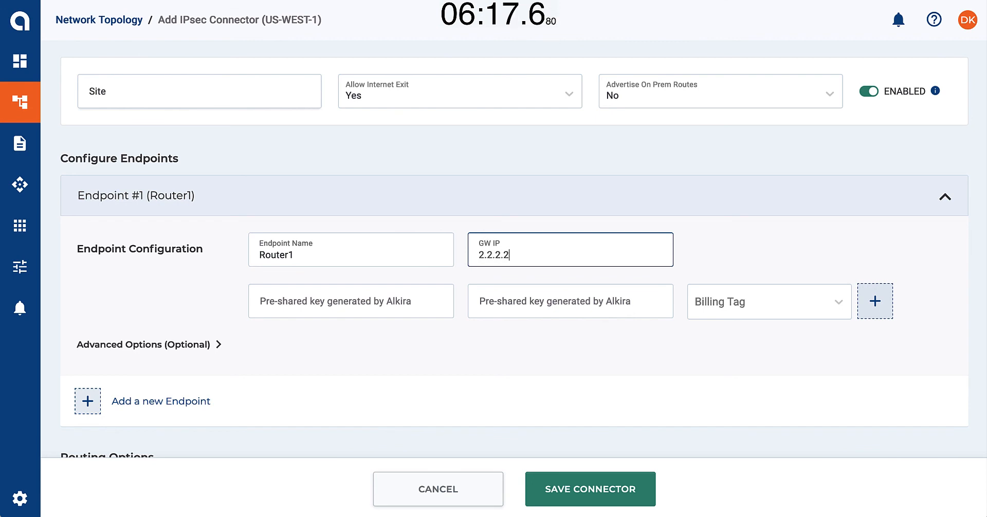
# Add a second endpoint to the IPsec connector, named Router2 with gateway IP 3.3.3.3
pyautogui.scroll(-2, 282, 320)
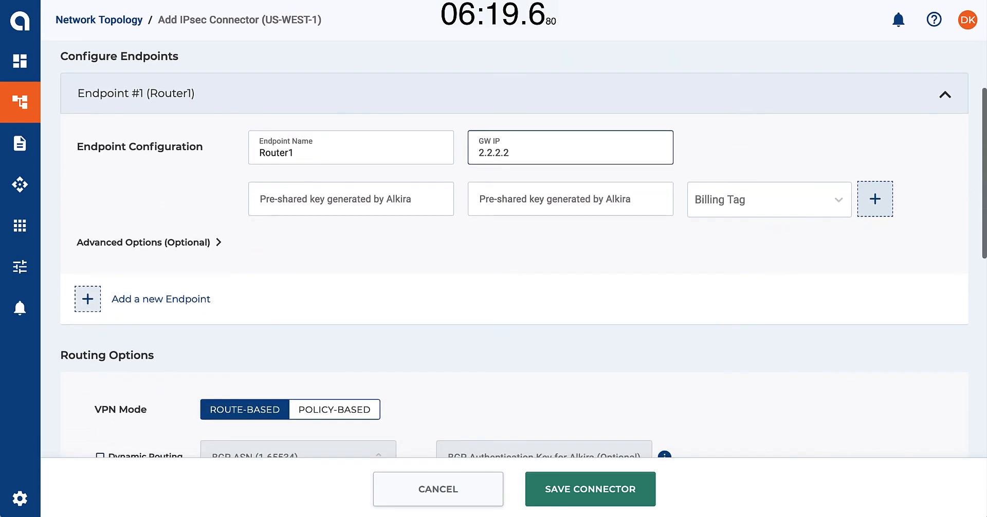
pyautogui.click(94, 307)
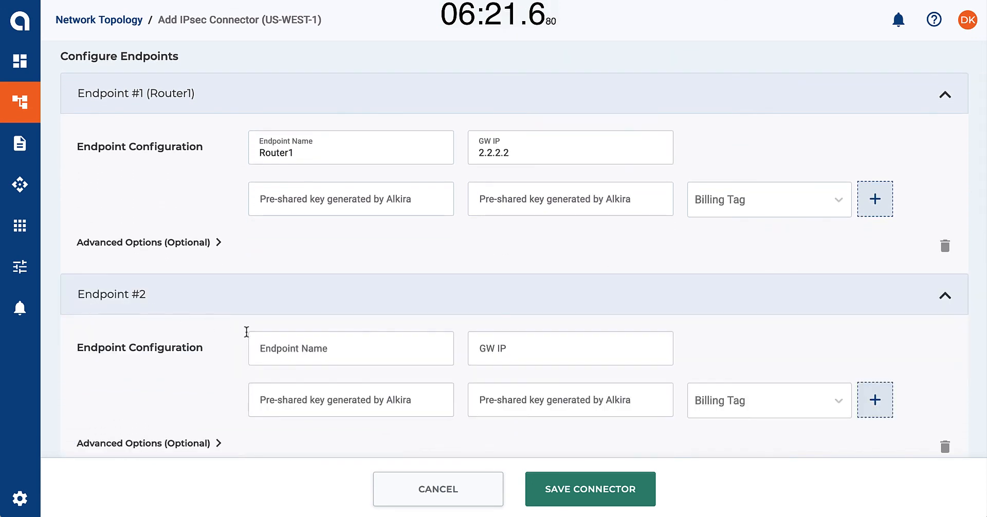
pyautogui.click(290, 347)
pyautogui.write('Router2')
pyautogui.click(502, 359)
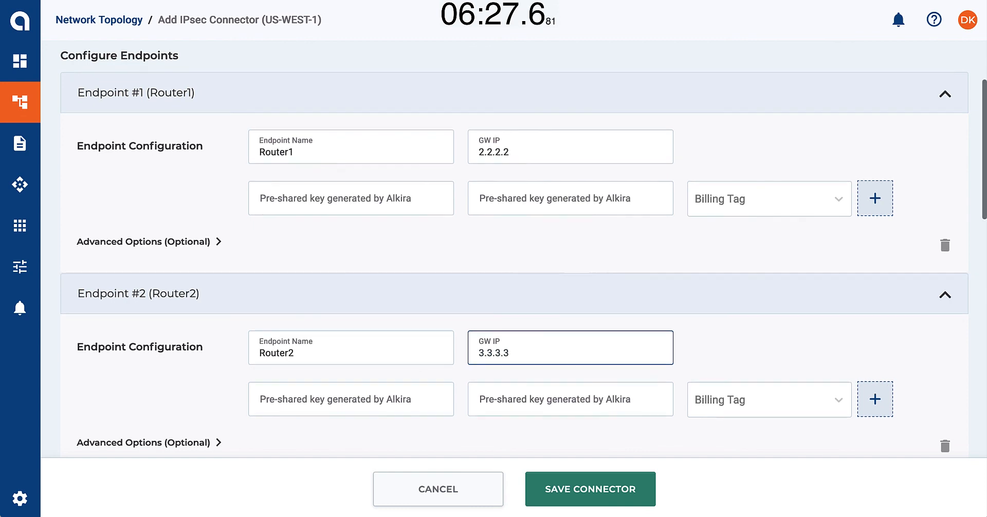
# Enable dynamic routing for the IPsec connector with BGP ASN 65001
pyautogui.scroll(-5, 514, 246)
pyautogui.scroll(-2, 352, 349)
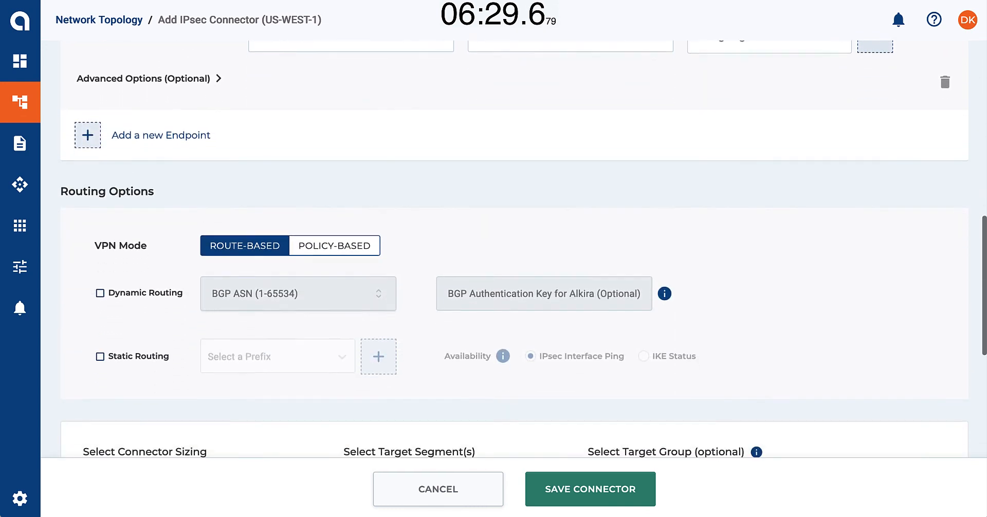
pyautogui.click(106, 293)
pyautogui.click(276, 283)
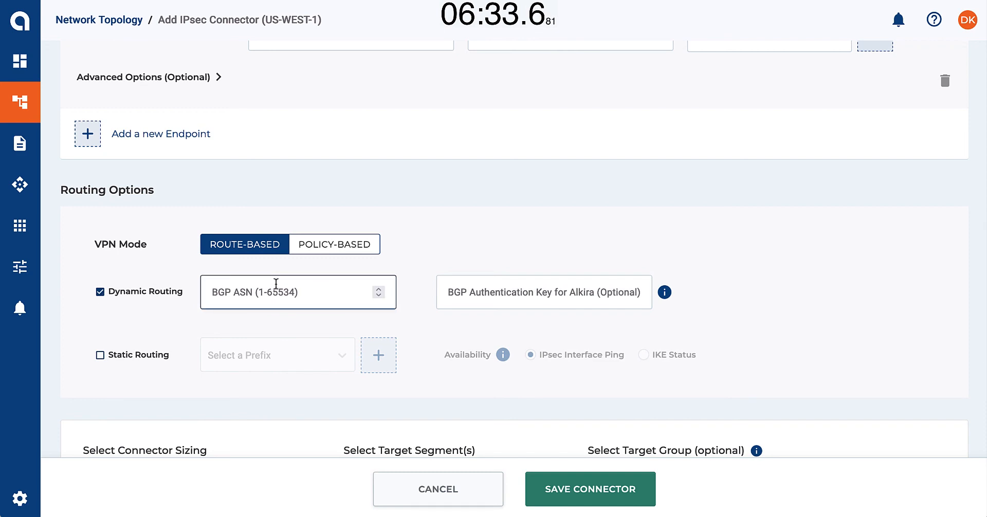
pyautogui.write('6500')
pyautogui.click(397, 326)
# Set the IPsec connector's size to L (Up to 1 Gbps) and its target segment to Operations
pyautogui.scroll(-3, 408, 332)
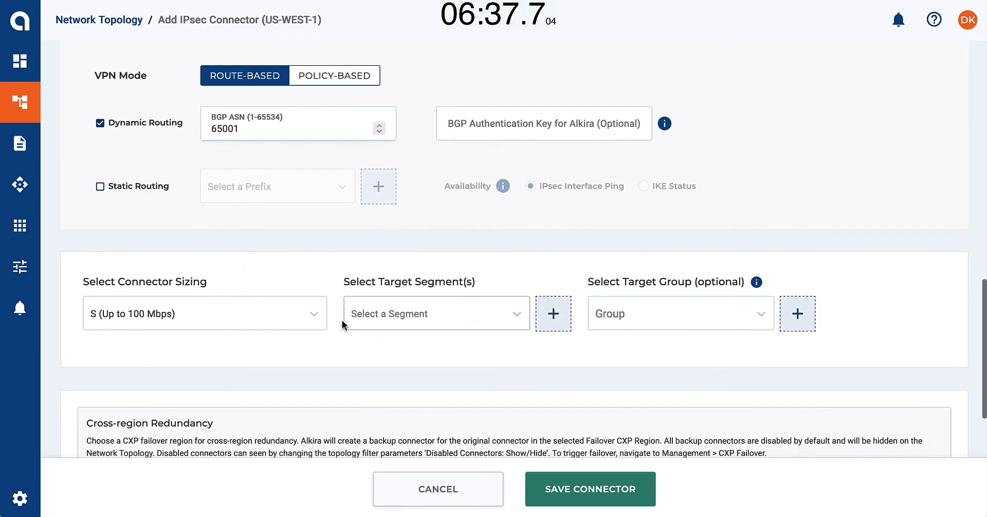
pyautogui.click(313, 315)
pyautogui.click(229, 402)
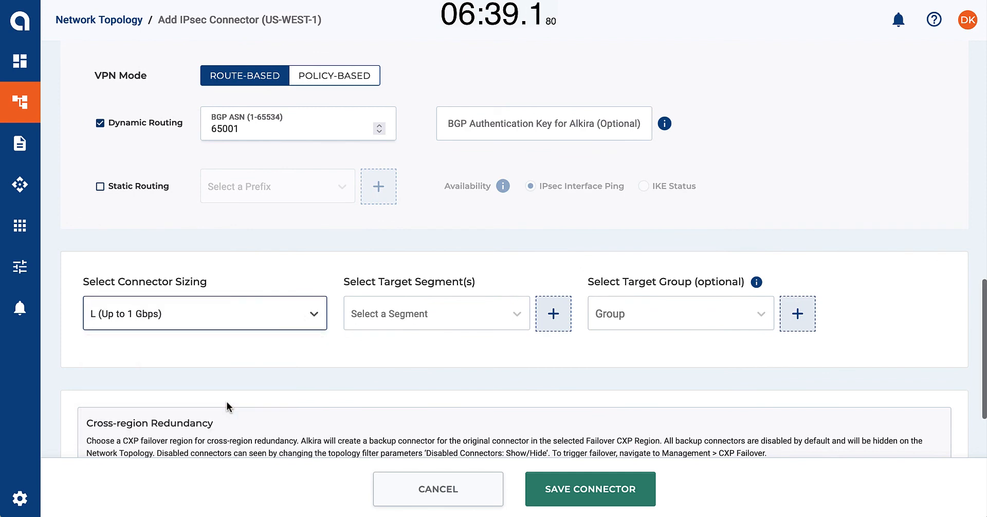
pyautogui.click(403, 325)
pyautogui.click(410, 374)
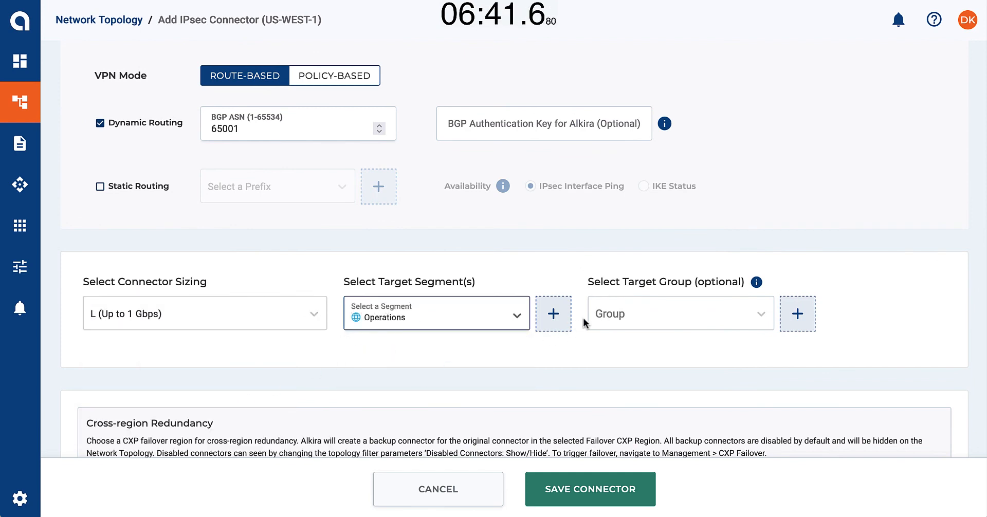
# Assign the IPsec connector to target group InventoryApp and save the connector
pyautogui.click(612, 315)
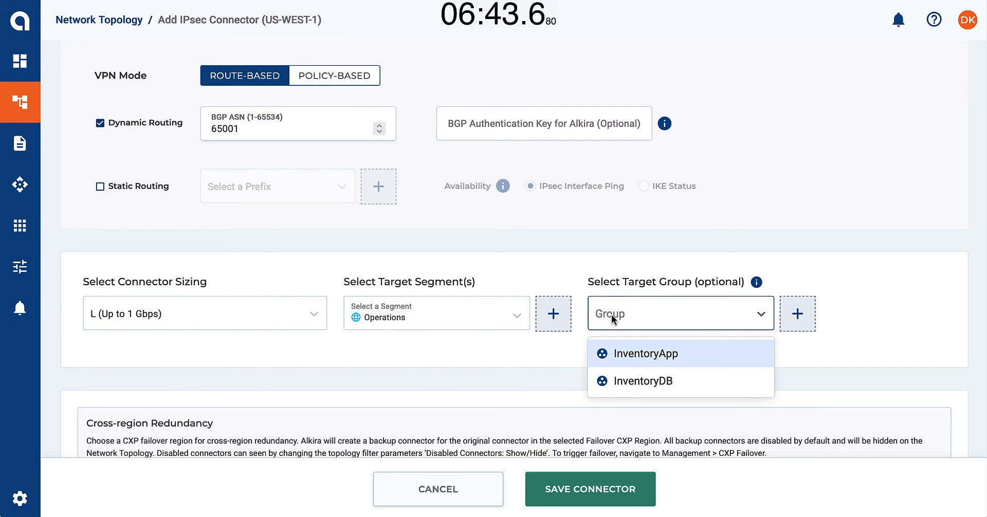
pyautogui.click(625, 354)
pyautogui.click(606, 488)
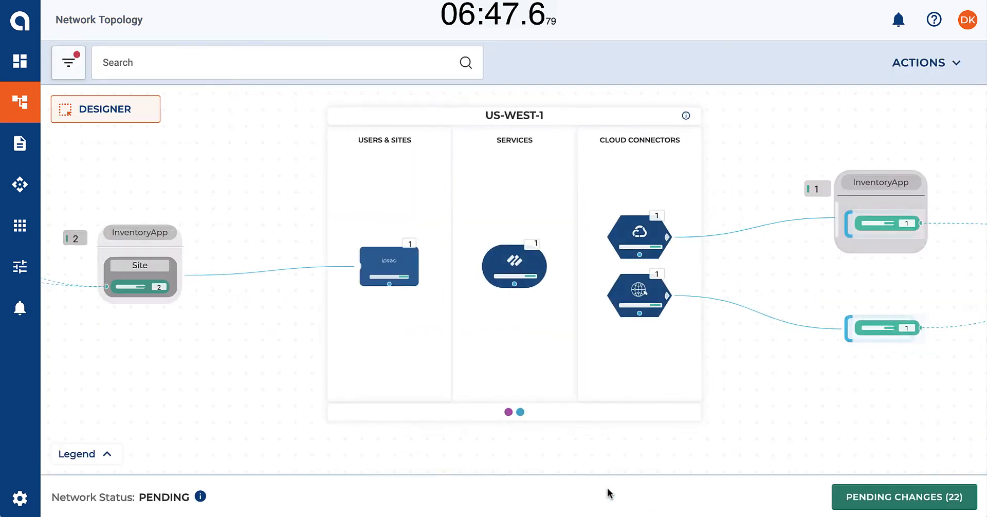